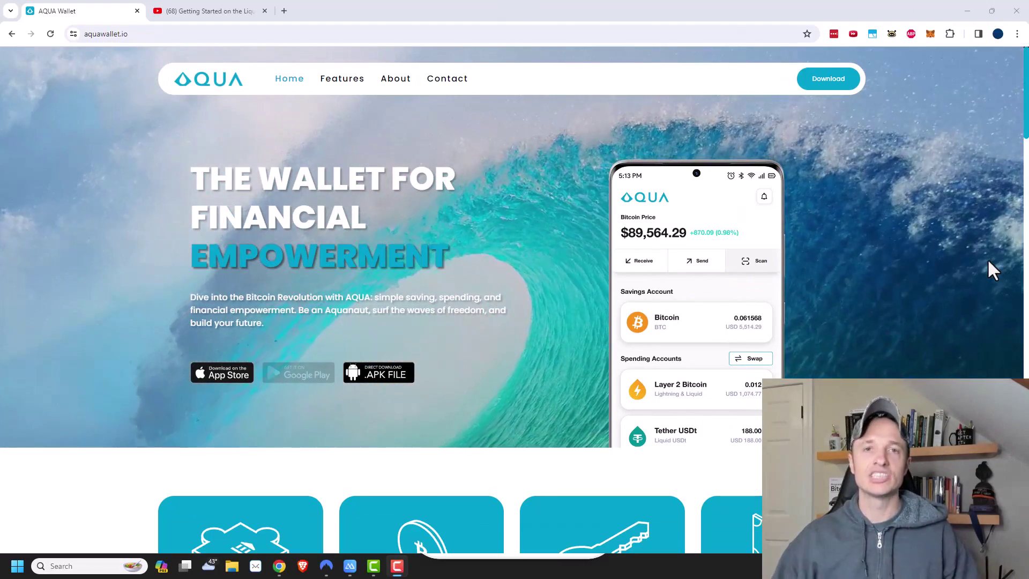
Glance at the Liquid Network tutorial, then scroll down through the aquawallet.io feature cards
{"action": "left_click", "coordinate": [203, 10]}
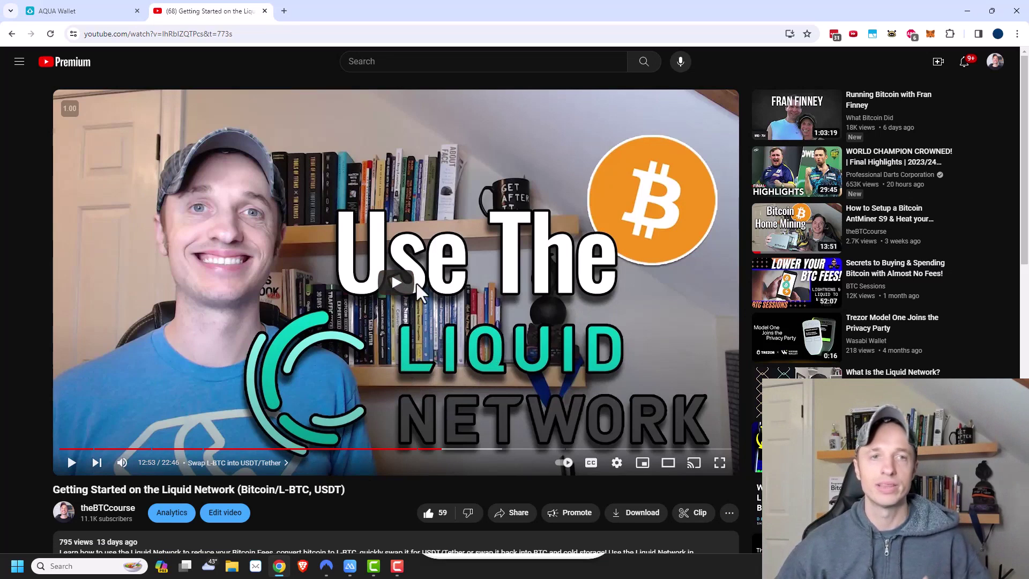
{"action": "left_click", "coordinate": [48, 10]}
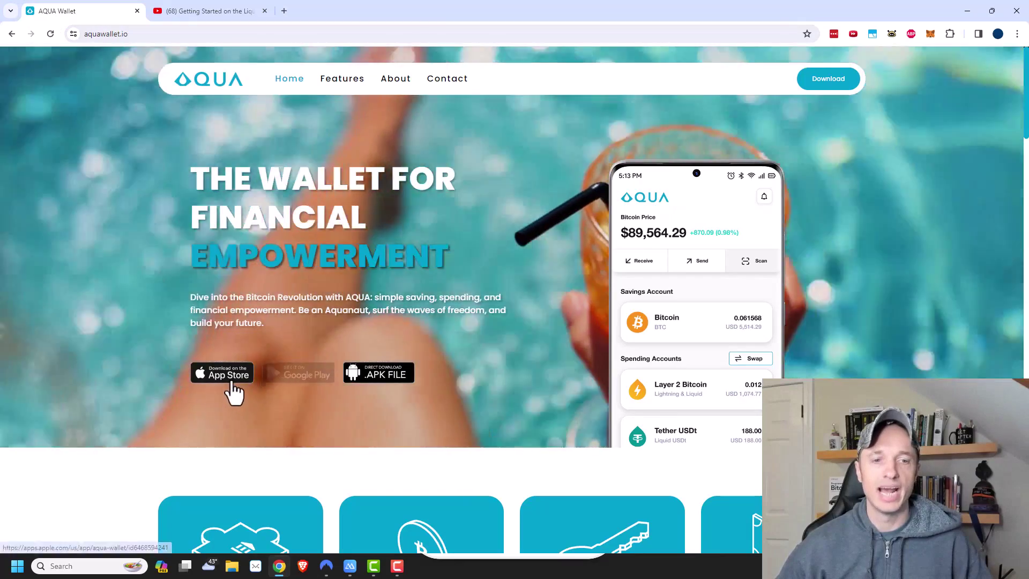
{"action": "scroll", "coordinate": [248, 379], "scroll_direction": "down", "scroll_amount": 1}
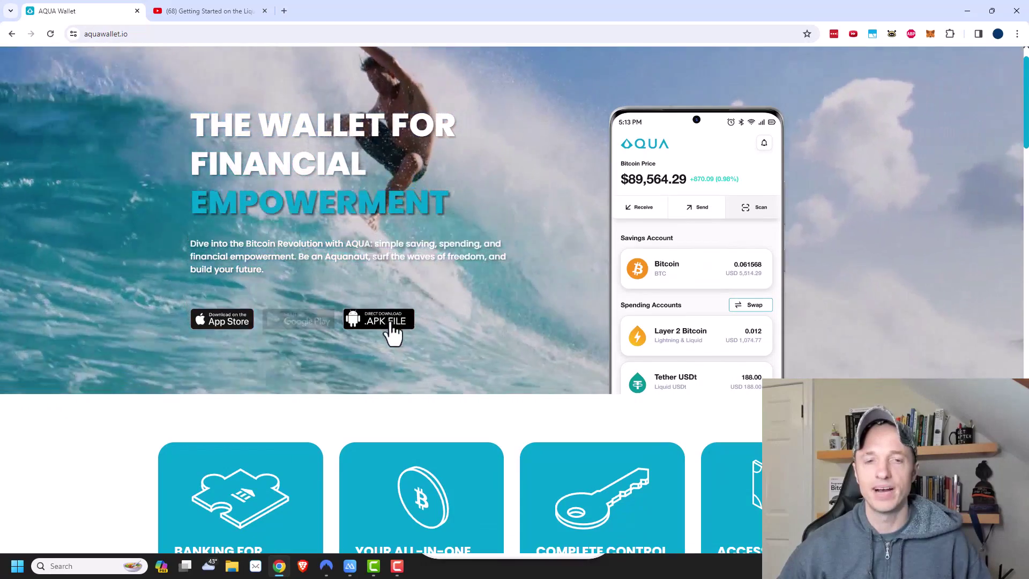
{"action": "scroll", "coordinate": [407, 348], "scroll_direction": "down", "scroll_amount": 4}
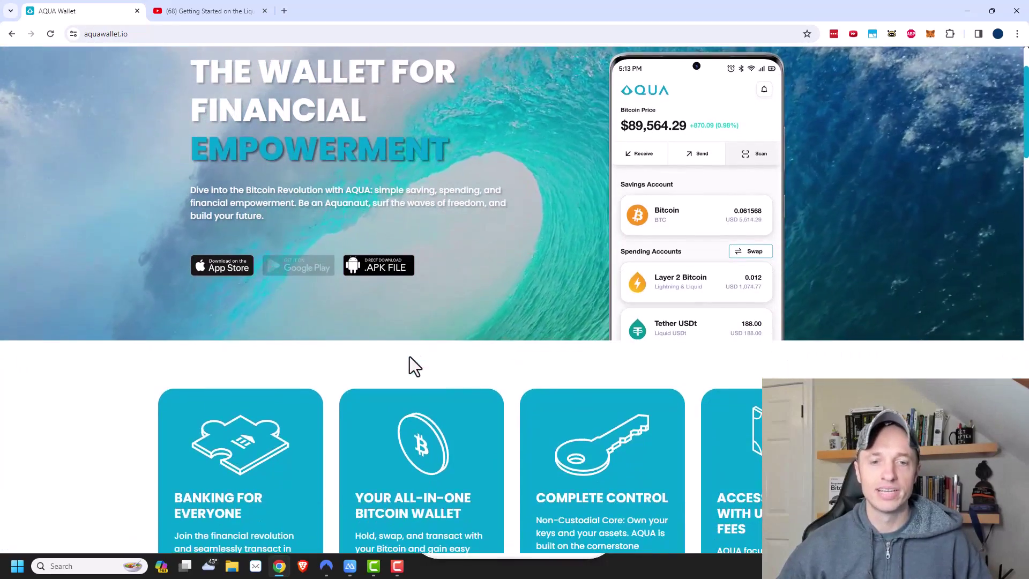
{"action": "scroll", "coordinate": [405, 339], "scroll_direction": "down", "scroll_amount": 9}
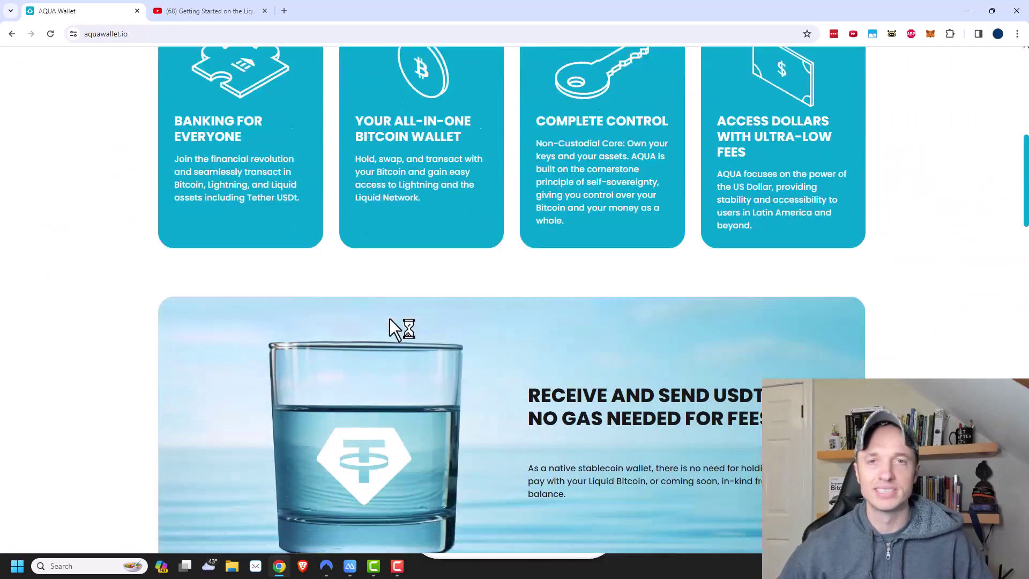
{"action": "scroll", "coordinate": [417, 353], "scroll_direction": "down", "scroll_amount": 12}
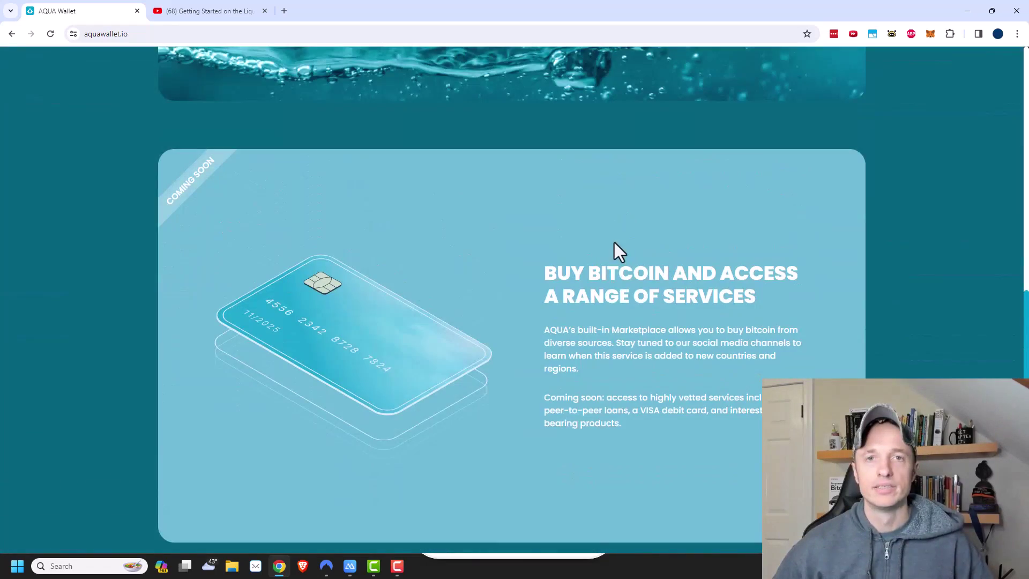
{"action": "scroll", "coordinate": [633, 275], "scroll_direction": "down", "scroll_amount": 9}
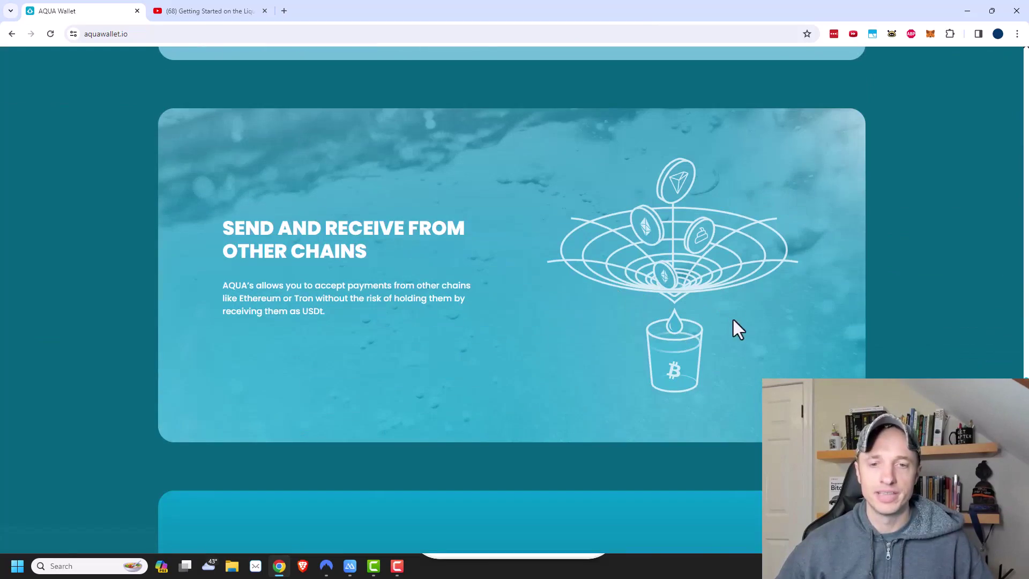
{"action": "scroll", "coordinate": [512, 300], "scroll_direction": "down", "scroll_amount": 7}
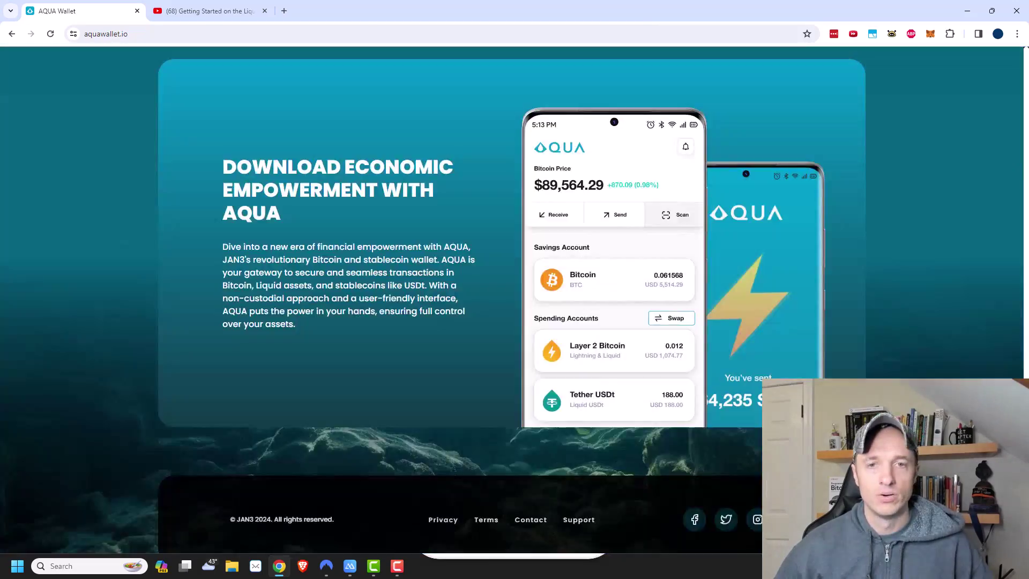
Return to the top of the page and bring up the mirrored iPhone screen
{"action": "left_click_drag", "start_coordinate": [1025, 482], "coordinate": [992, 16]}
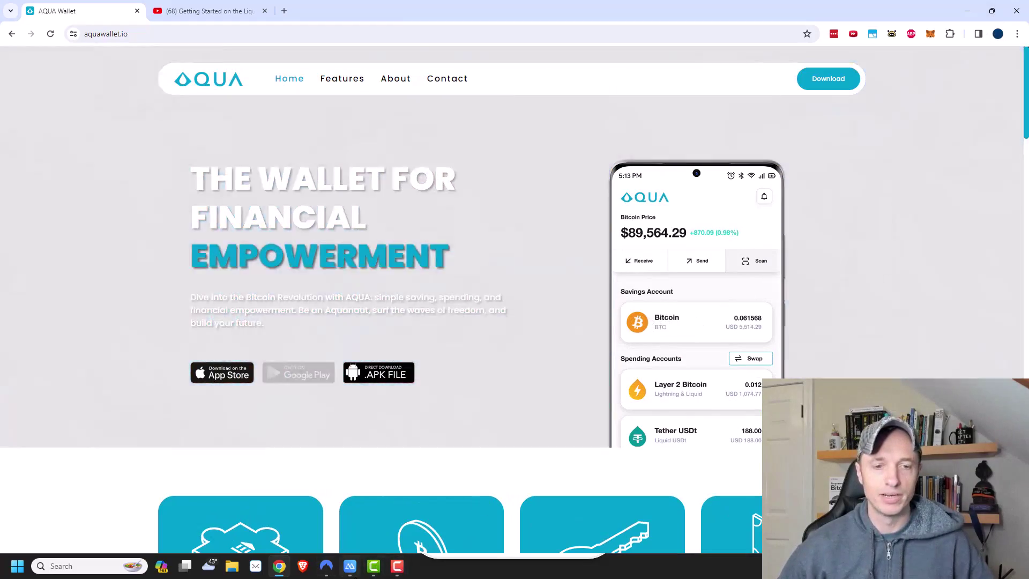
{"action": "mouse_move", "coordinate": [350, 566]}
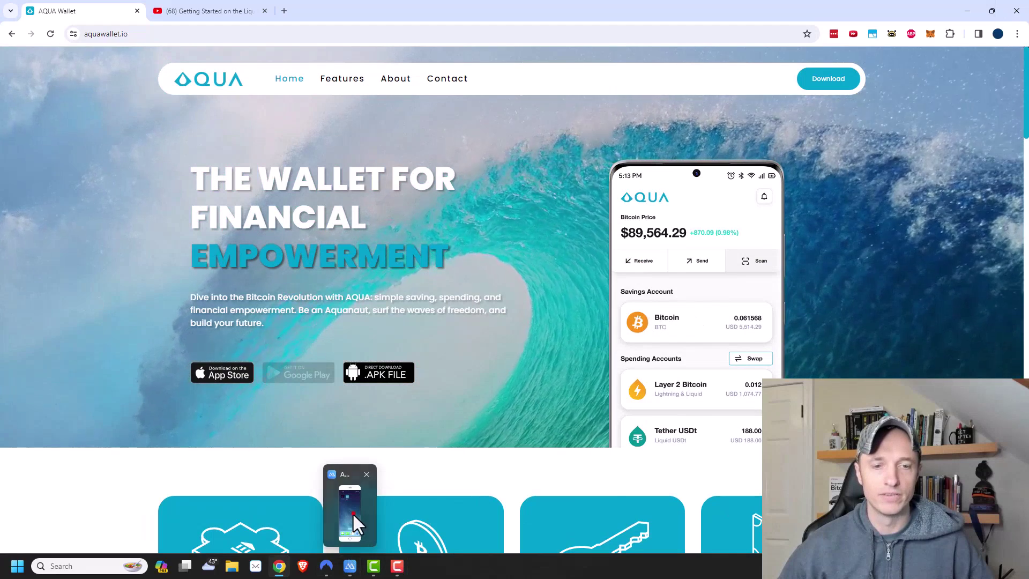
{"action": "left_click", "coordinate": [353, 514]}
Launch AQUA fullscreen and create a new wallet, accepting the Terms of Service and Privacy Policy
{"action": "left_click", "coordinate": [638, 119]}
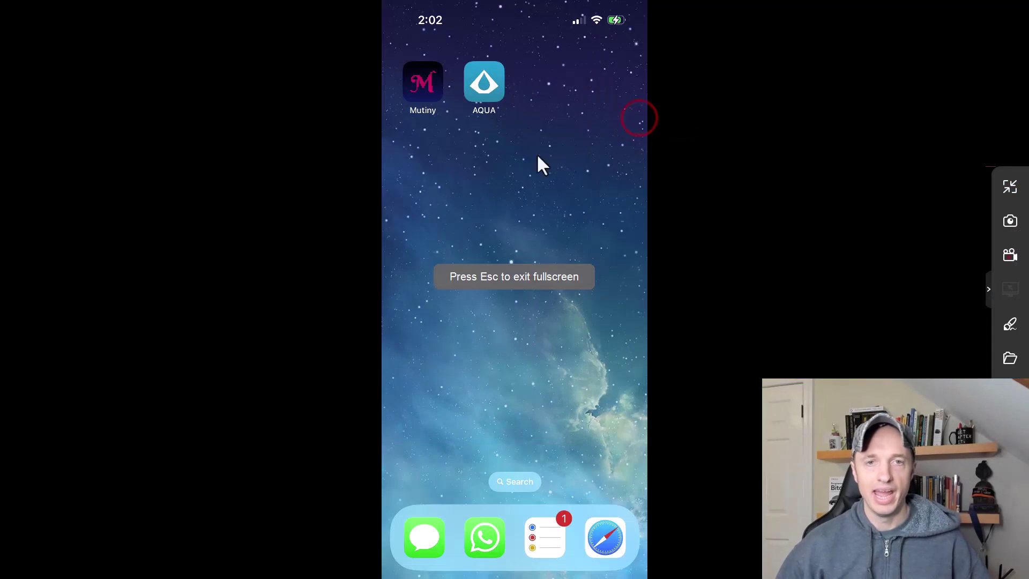
{"action": "left_click", "coordinate": [491, 89]}
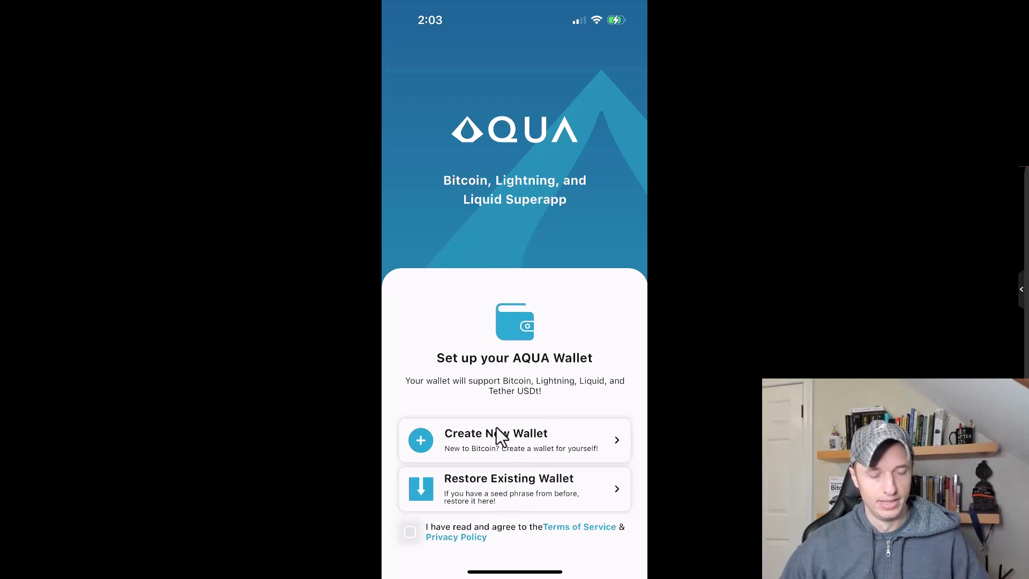
{"action": "left_click", "coordinate": [489, 445]}
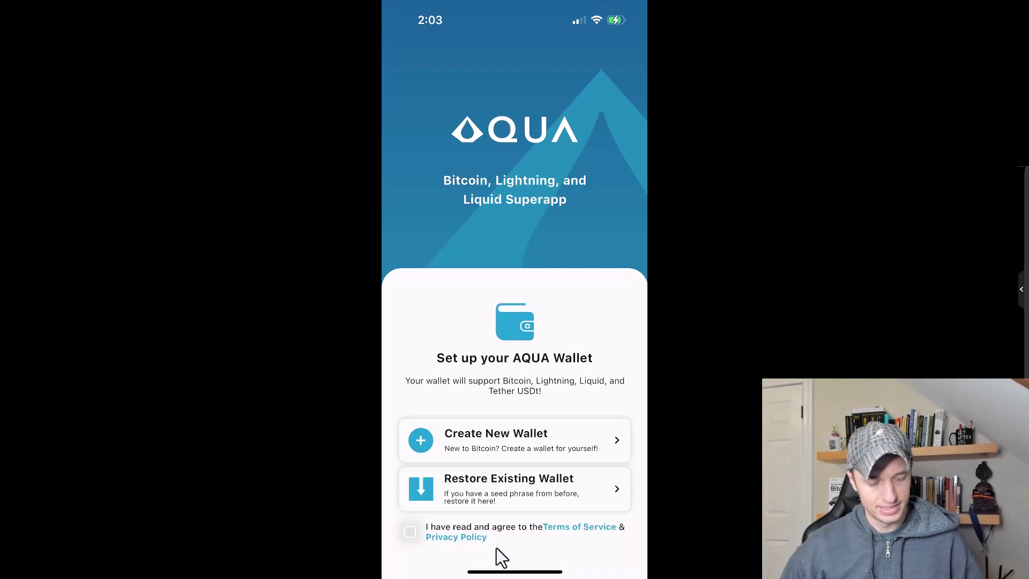
{"action": "left_click", "coordinate": [410, 532]}
{"action": "left_click", "coordinate": [536, 455]}
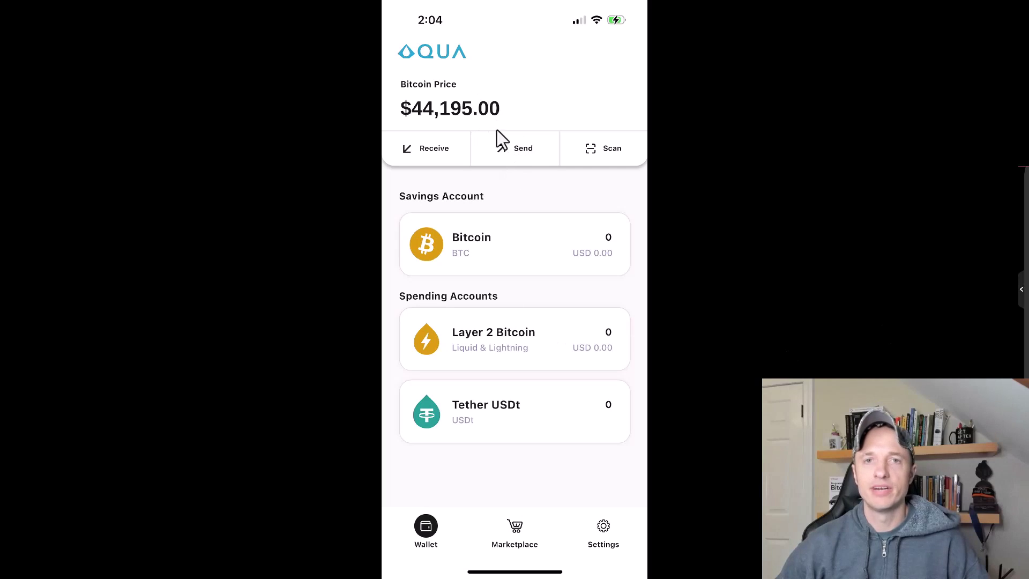
View the wallet's 12-word seed phrase from Settings, then close it
{"action": "left_click", "coordinate": [611, 543]}
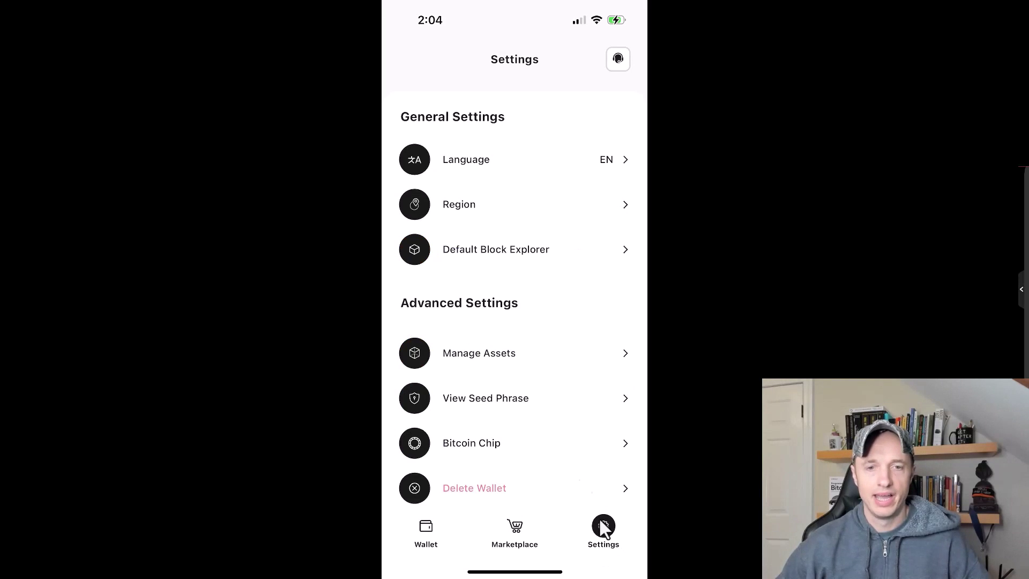
{"action": "left_click", "coordinate": [504, 406]}
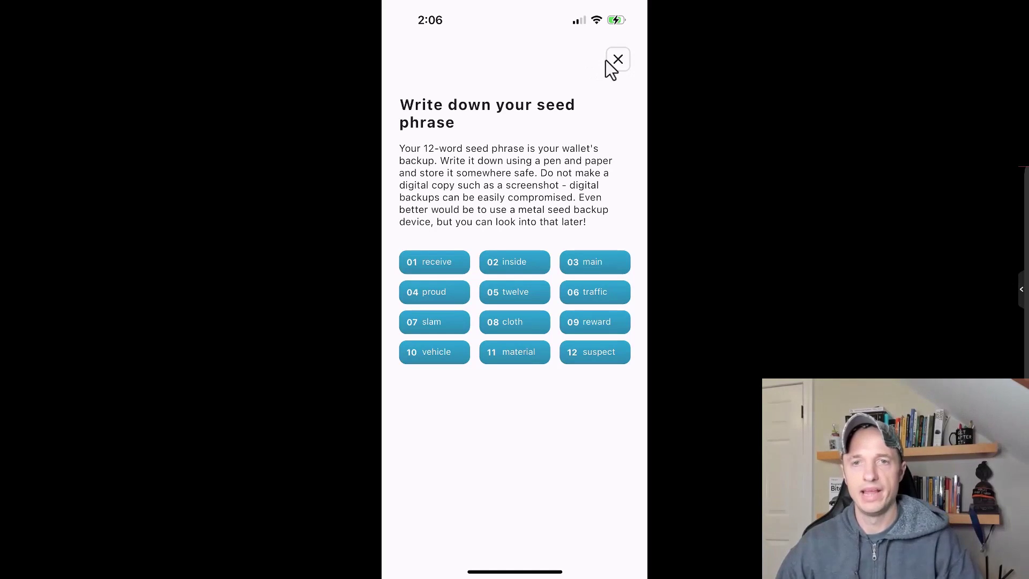
{"action": "left_click", "coordinate": [617, 78]}
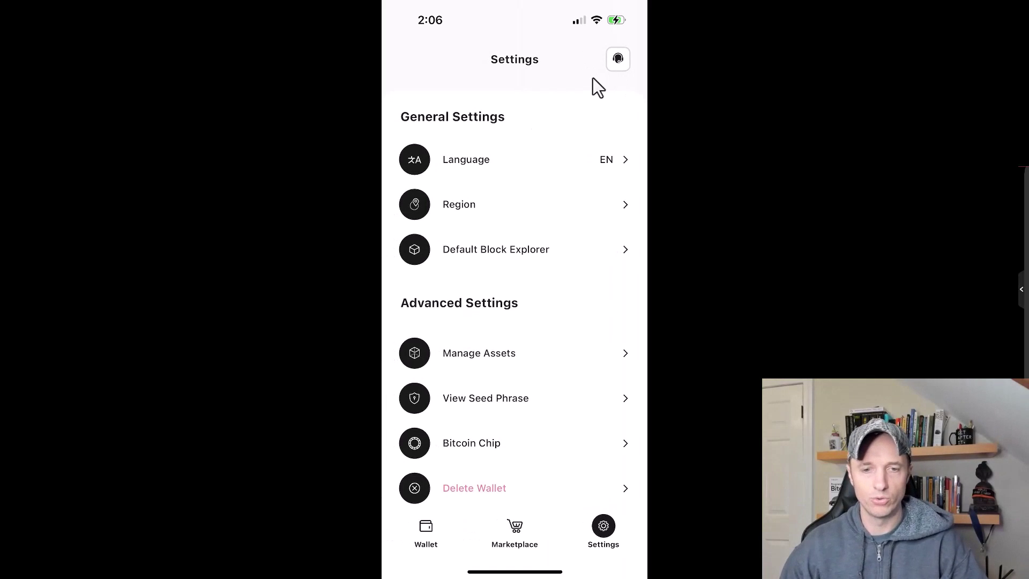
Return to the Wallet home showing the zero-balance Bitcoin, Layer 2 Bitcoin and USDt accounts
{"action": "left_click", "coordinate": [433, 540]}
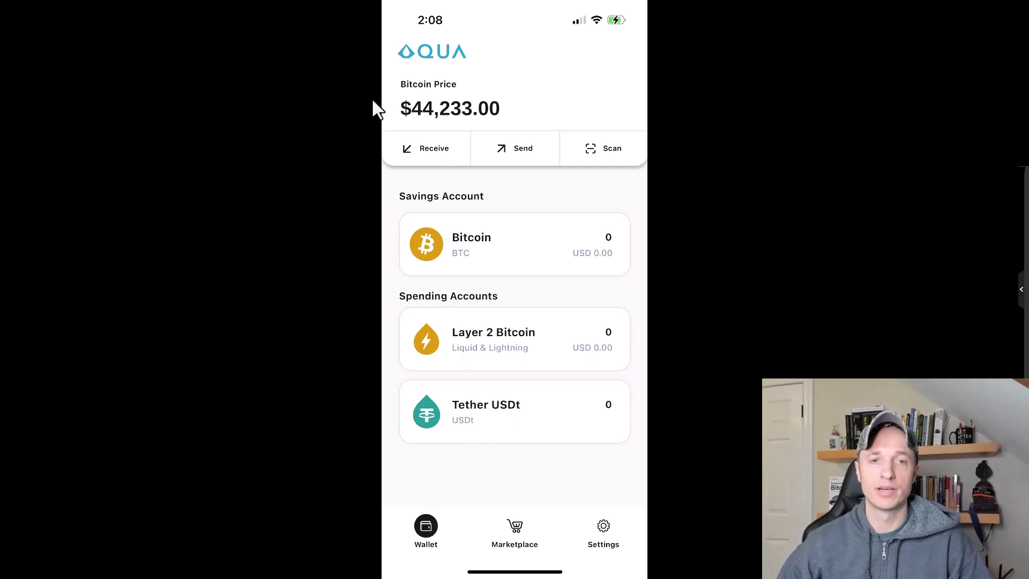
Open Receive and browse the AQUA Assets and Other Assets options
{"action": "left_click", "coordinate": [423, 158]}
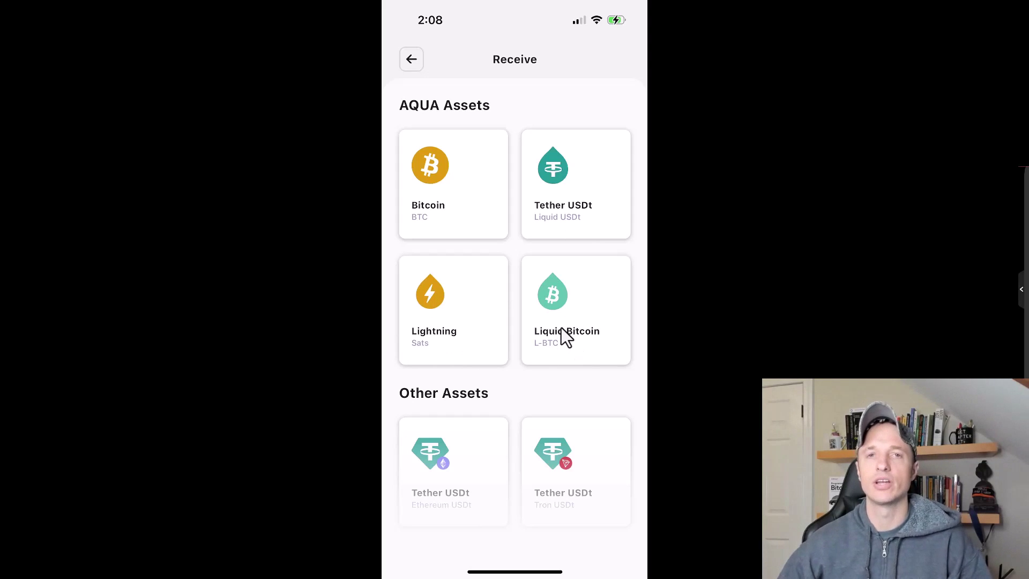
{"action": "scroll", "coordinate": [561, 327], "scroll_direction": "down", "scroll_amount": 3}
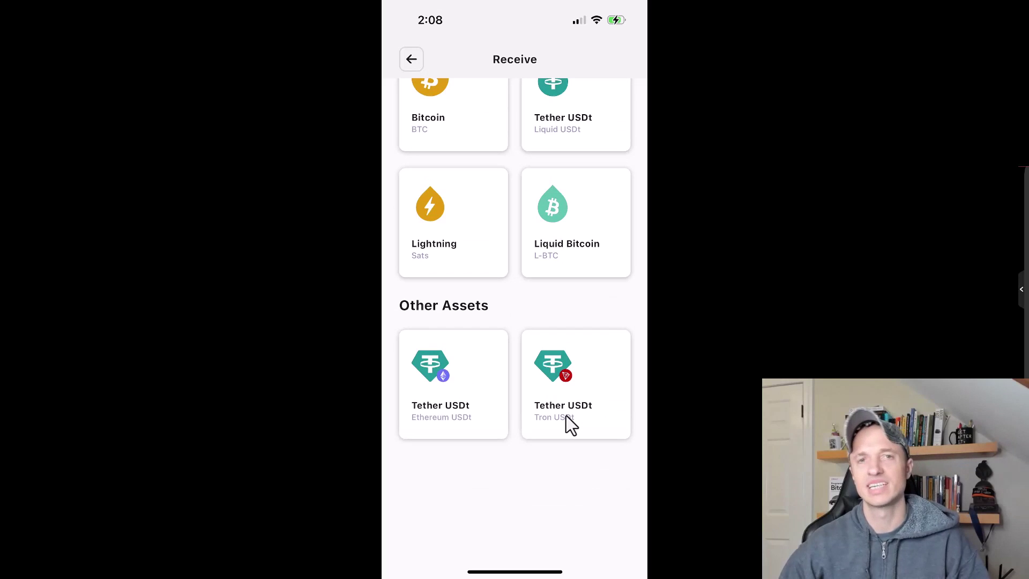
{"action": "scroll", "coordinate": [566, 416], "scroll_direction": "up", "scroll_amount": 1}
{"action": "scroll", "coordinate": [568, 423], "scroll_direction": "up", "scroll_amount": 3}
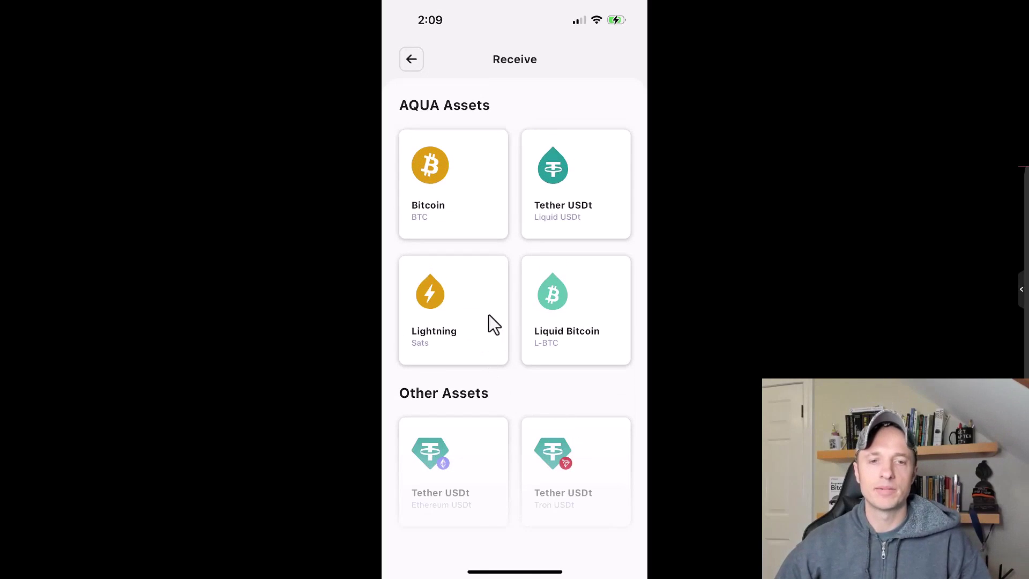
Choose Lightning and set the receive amount to 10 USD, about 22605 sats
{"action": "left_click", "coordinate": [456, 330]}
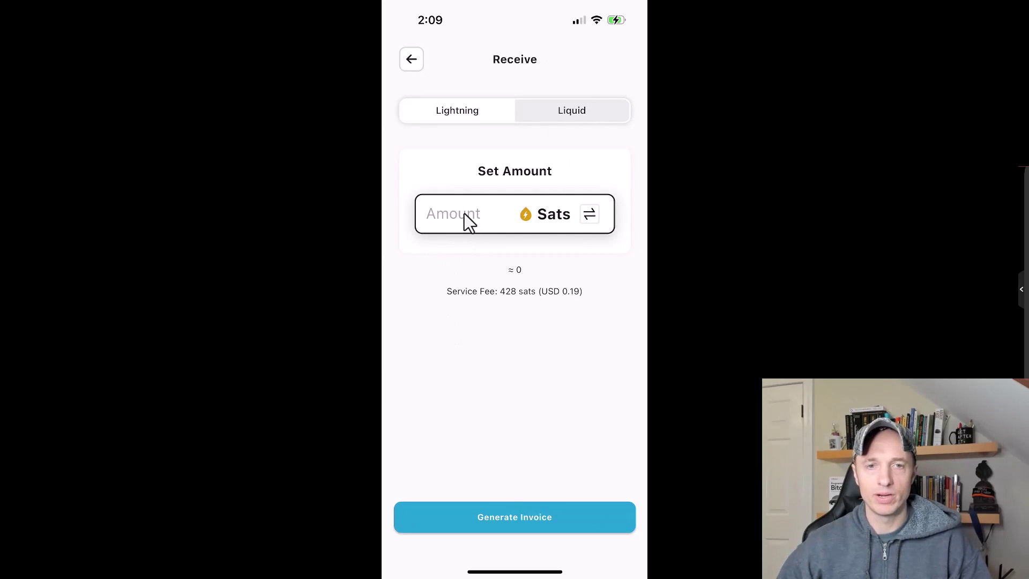
{"action": "left_click", "coordinate": [585, 217]}
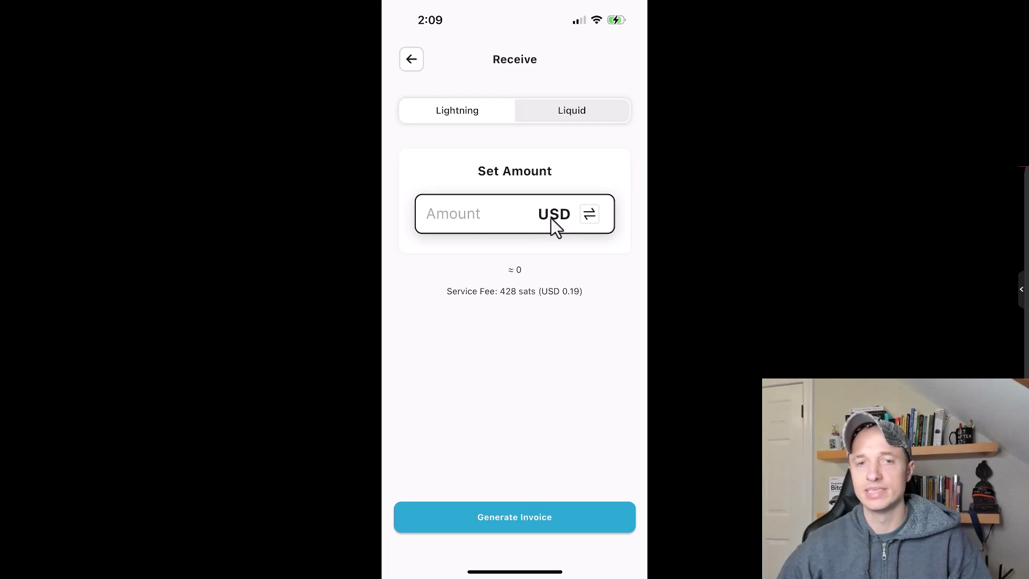
{"action": "left_click", "coordinate": [473, 217]}
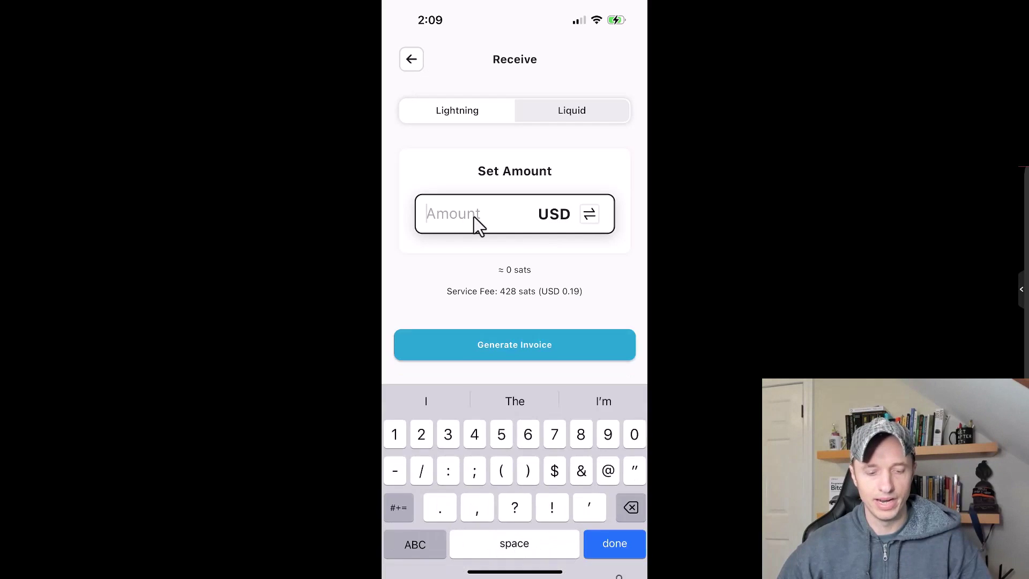
{"action": "type", "text": "10"}
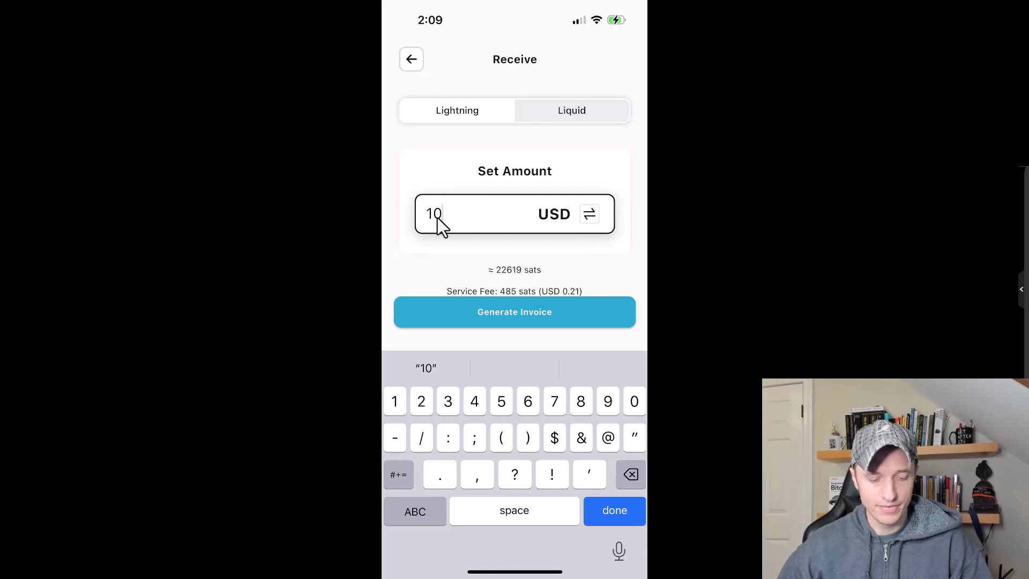
{"action": "type", "text": "0"}
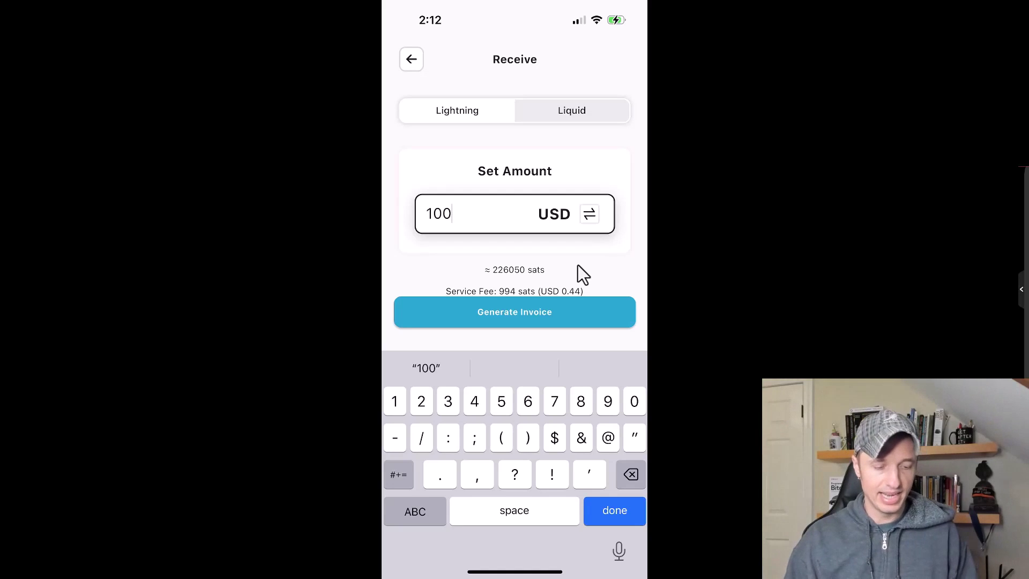
{"action": "key", "text": "BackSpace"}
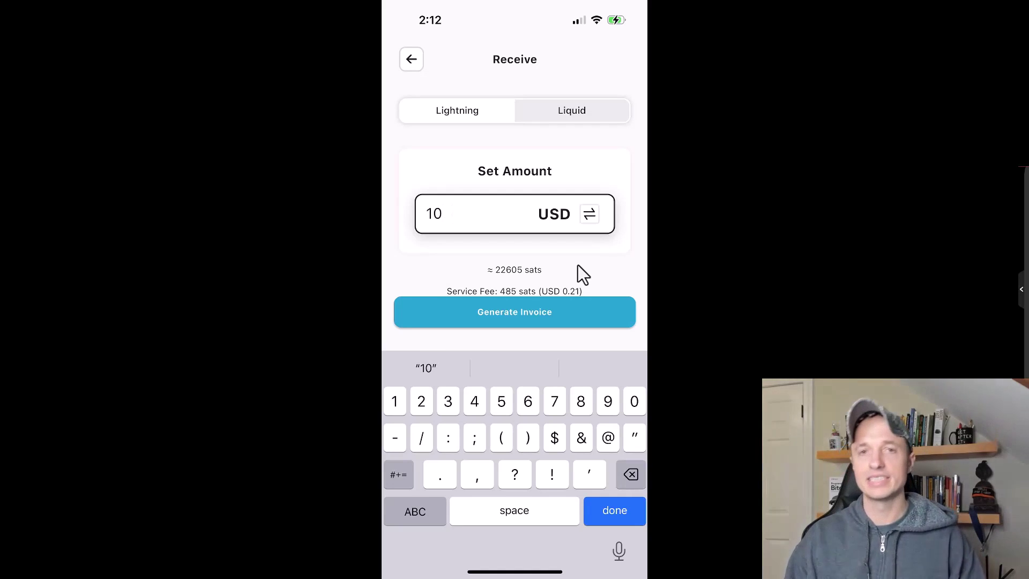
Generate the 22,605-sat invoice, pay it from the second Lightning wallet, and return to AQUA
{"action": "left_click", "coordinate": [528, 317]}
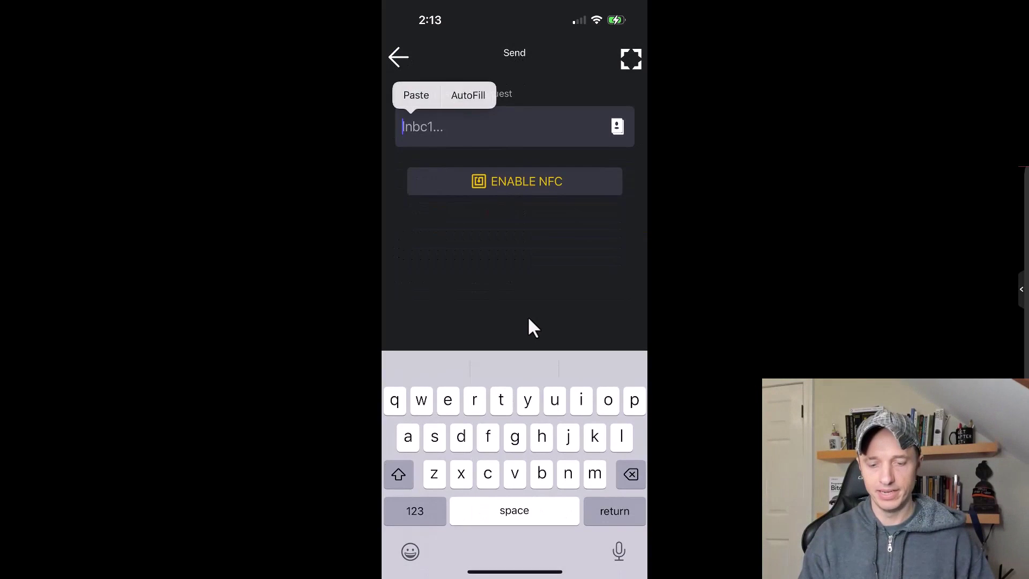
{"action": "key", "text": "Return"}
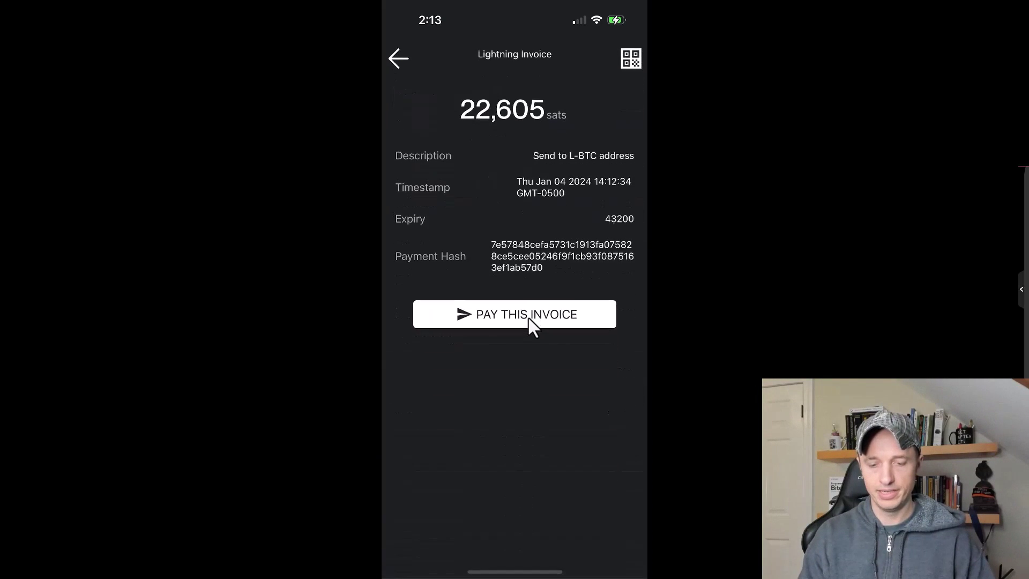
{"action": "left_click", "coordinate": [528, 317]}
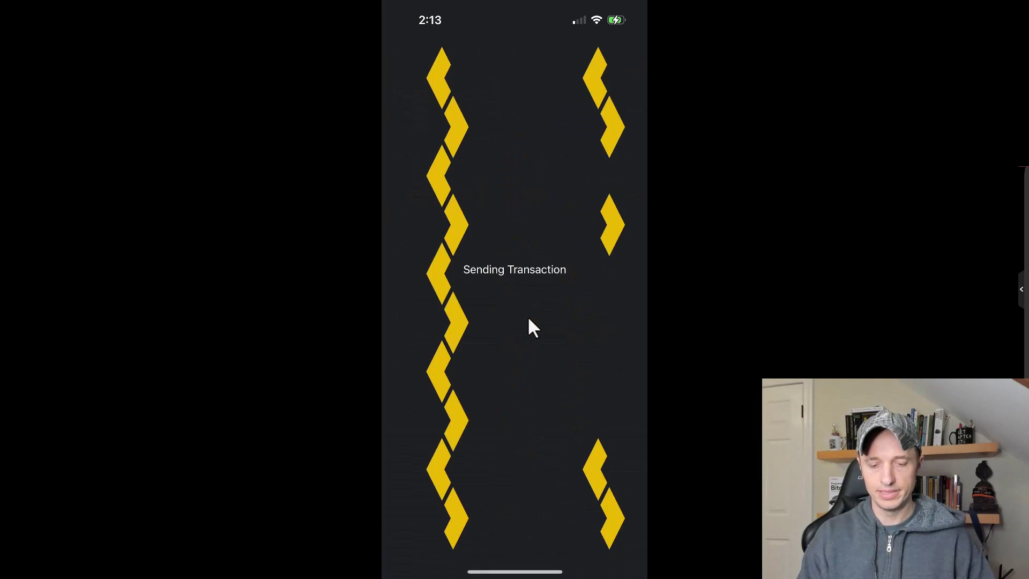
{"action": "key", "text": "super+2"}
{"action": "left_click", "coordinate": [528, 317]}
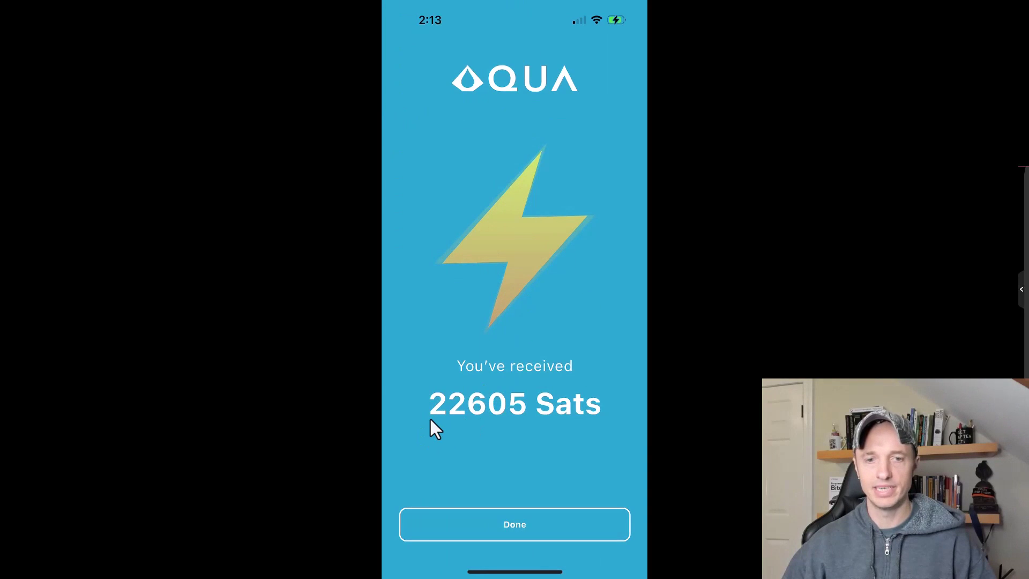
Dismiss the success screen and go back to the home showing 0.0002212 Layer 2 Bitcoin
{"action": "left_click", "coordinate": [529, 534]}
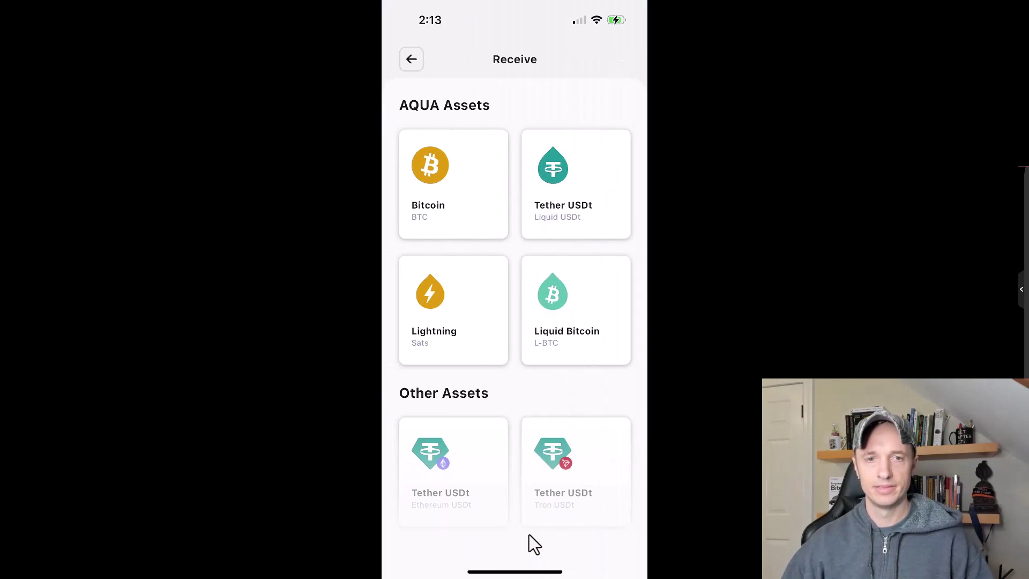
{"action": "left_click", "coordinate": [411, 59]}
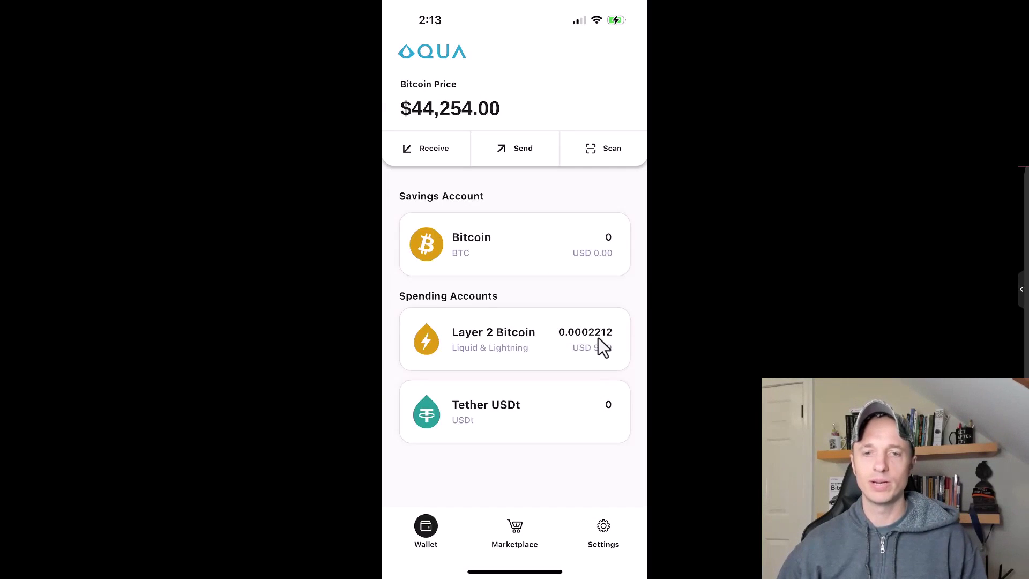
{"action": "left_click", "coordinate": [466, 346]}
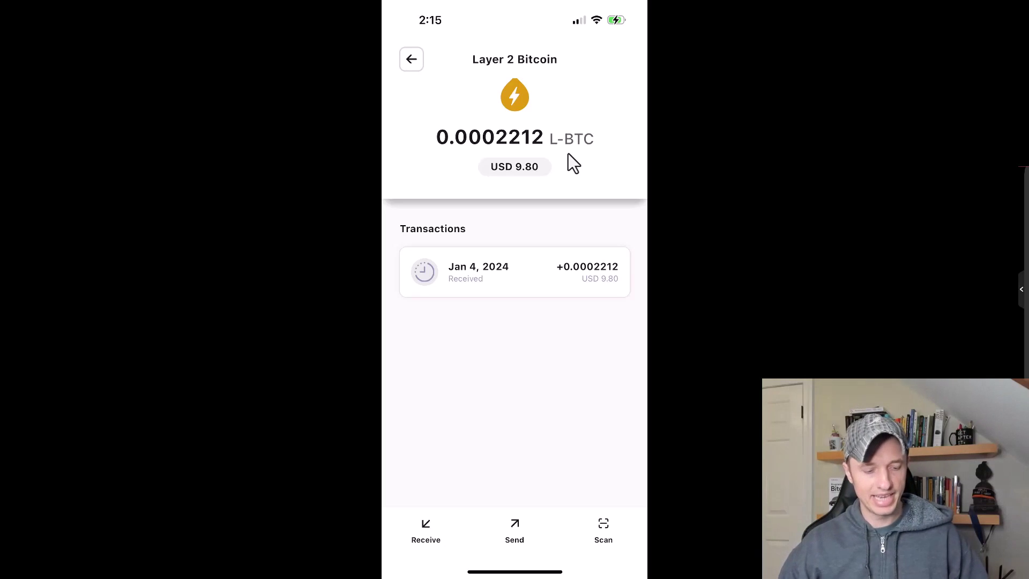
{"action": "left_click", "coordinate": [509, 269]}
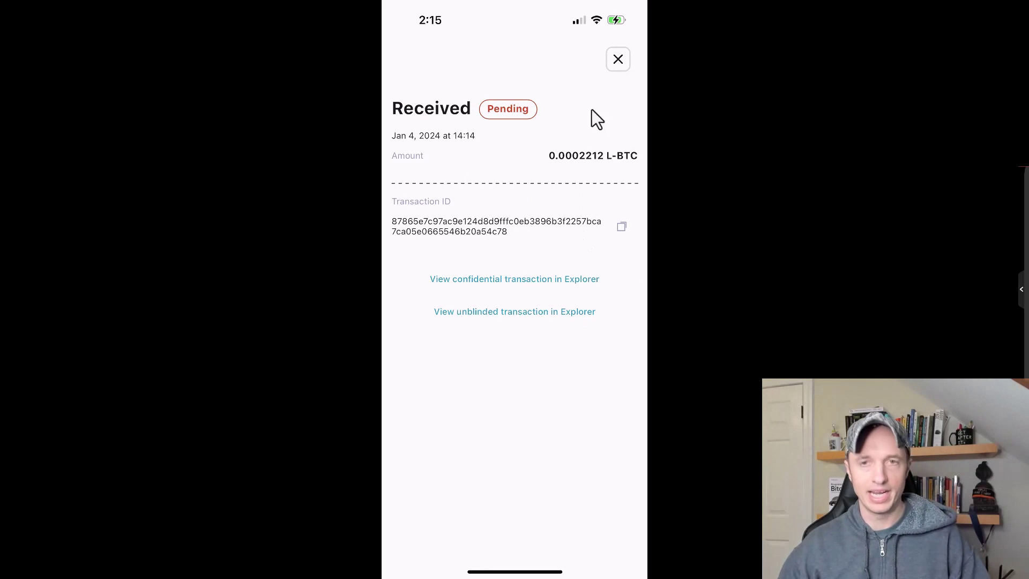
{"action": "left_click", "coordinate": [618, 63]}
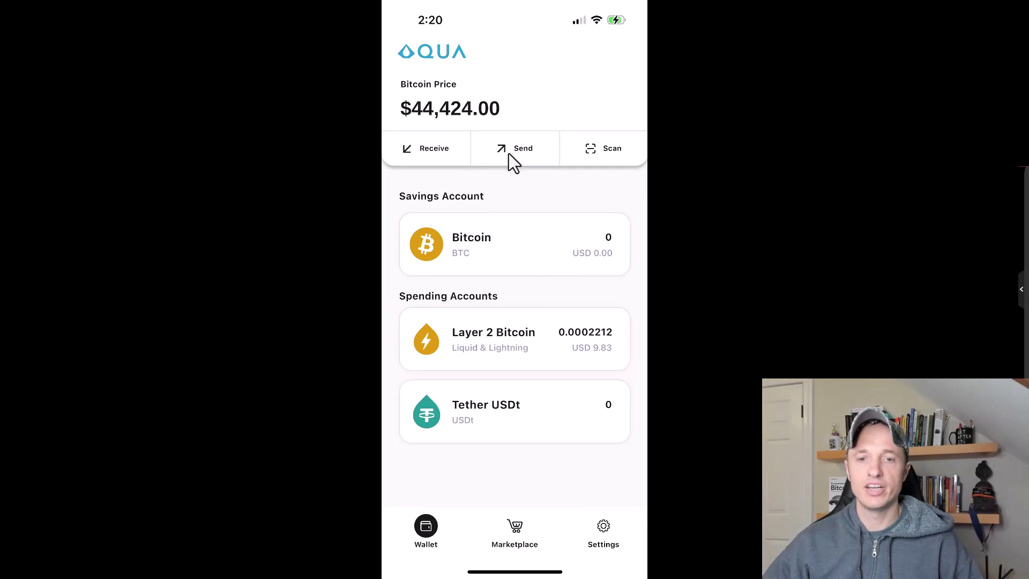
Open the Marketplace and search the region list with 'un' to pick a country
{"action": "left_click", "coordinate": [516, 530]}
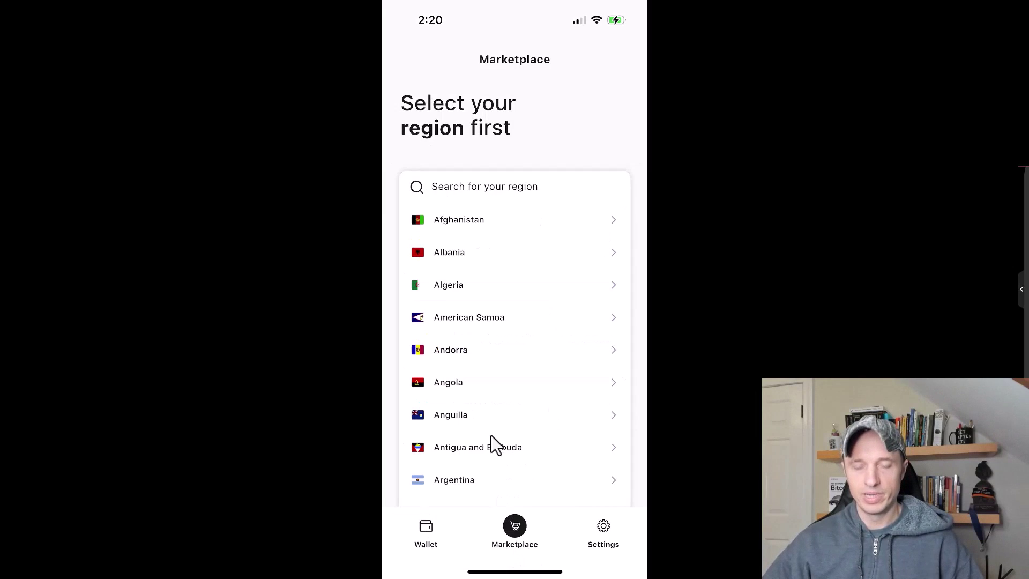
{"action": "left_click", "coordinate": [507, 193]}
{"action": "type", "text": "un"}
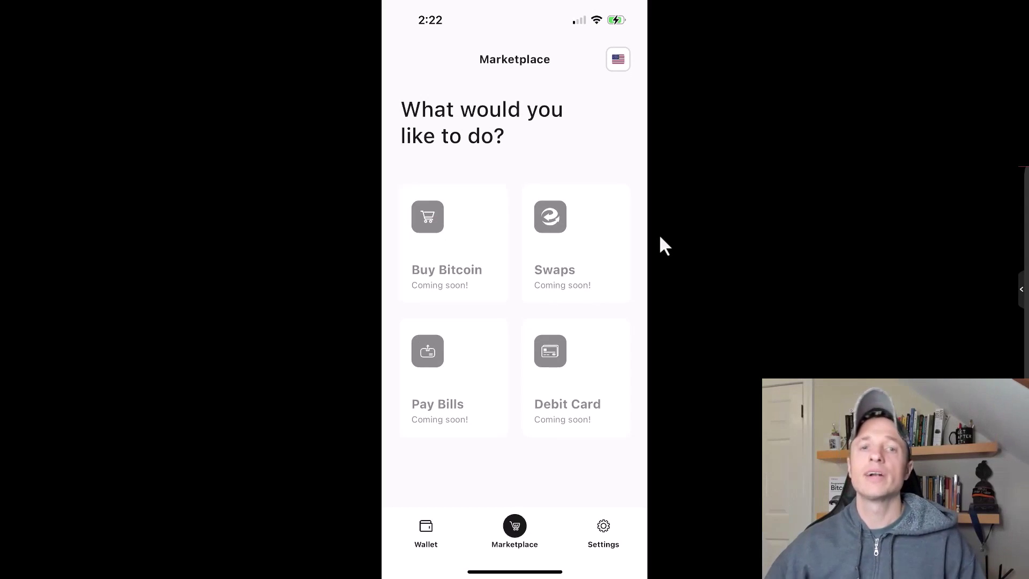
{"action": "key", "text": "alt+Tab"}
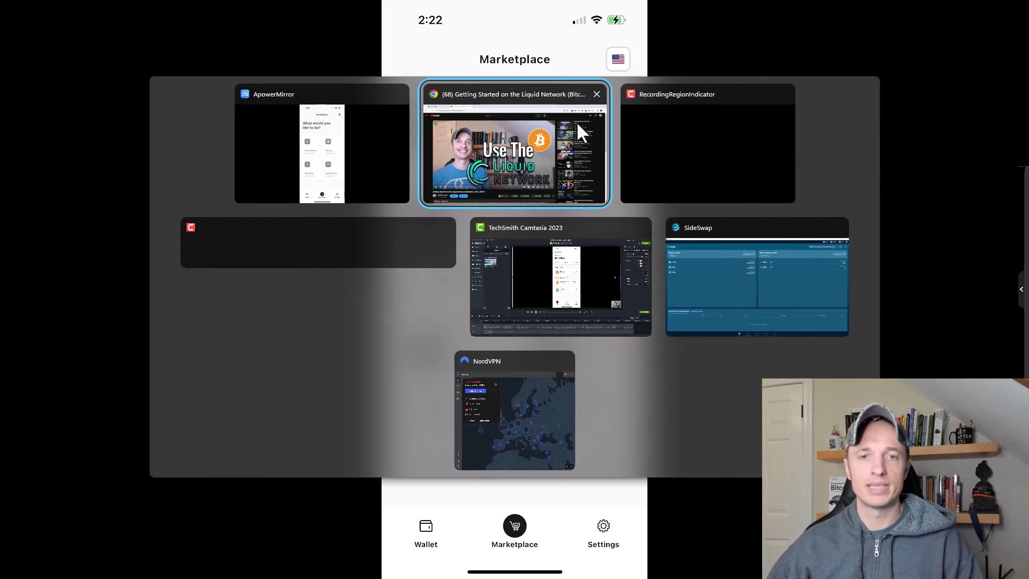
{"action": "left_click", "coordinate": [578, 122]}
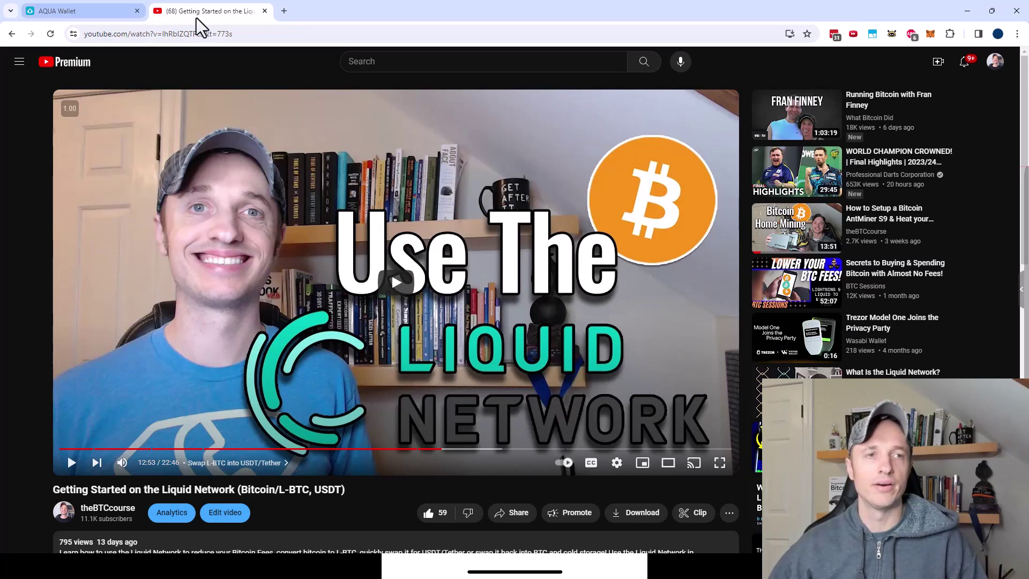
{"action": "left_click", "coordinate": [348, 566]}
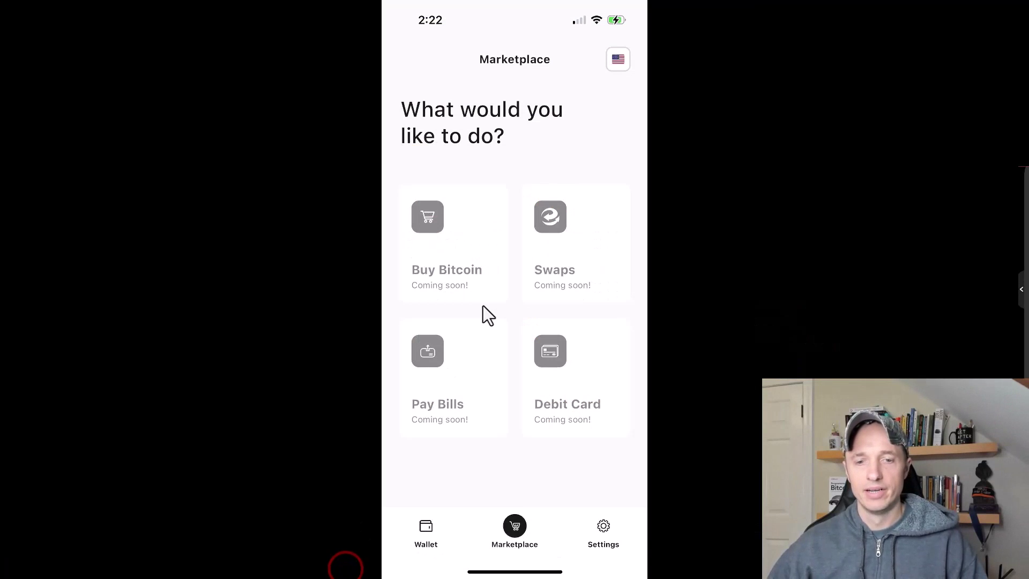
From Wallet, open Send and preview the Bitcoin and Tether USDt send forms
{"action": "left_click", "coordinate": [425, 528]}
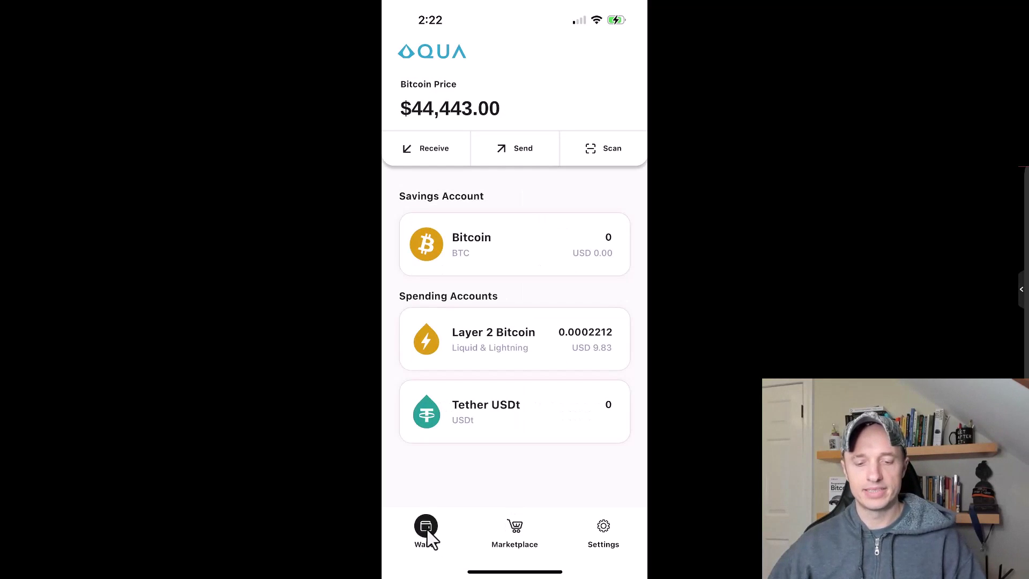
{"action": "left_click", "coordinate": [522, 160]}
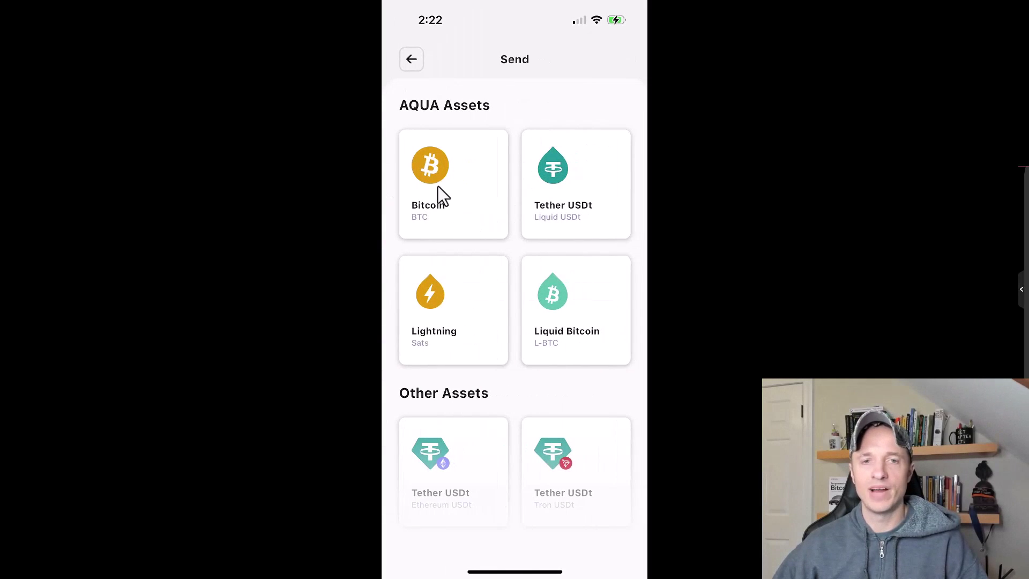
{"action": "left_click", "coordinate": [449, 213]}
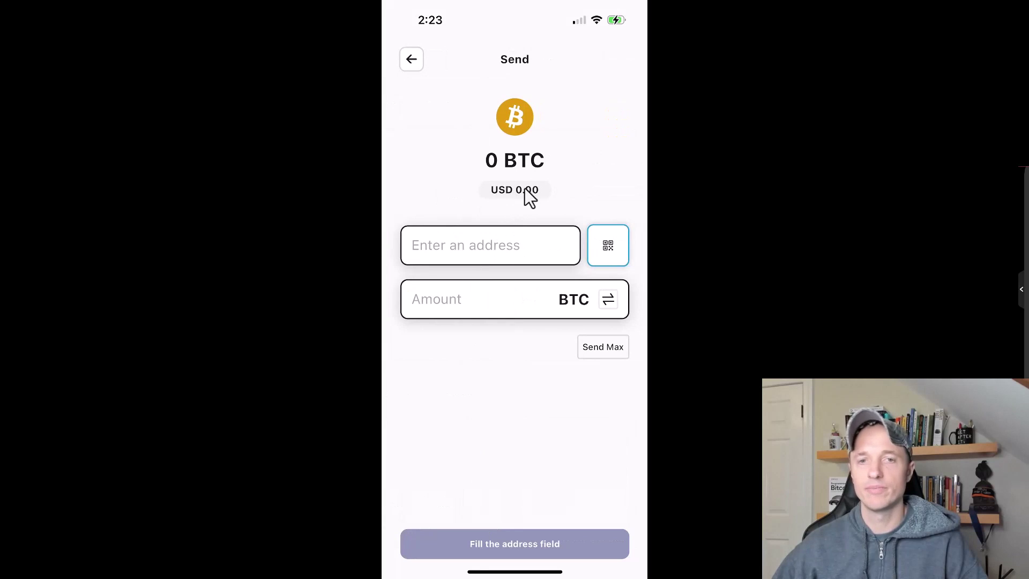
{"action": "key", "text": "Escape"}
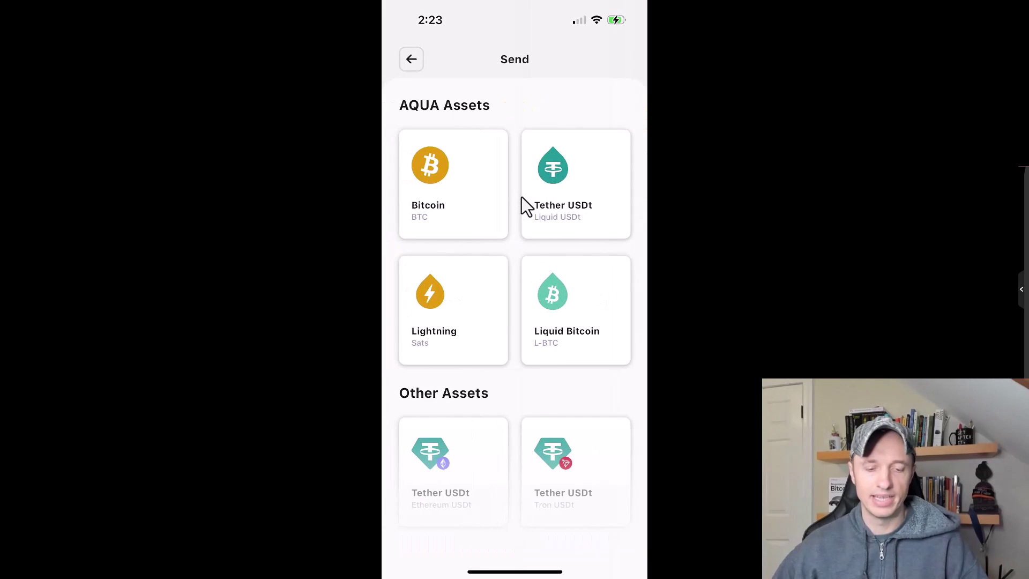
{"action": "left_click", "coordinate": [522, 198]}
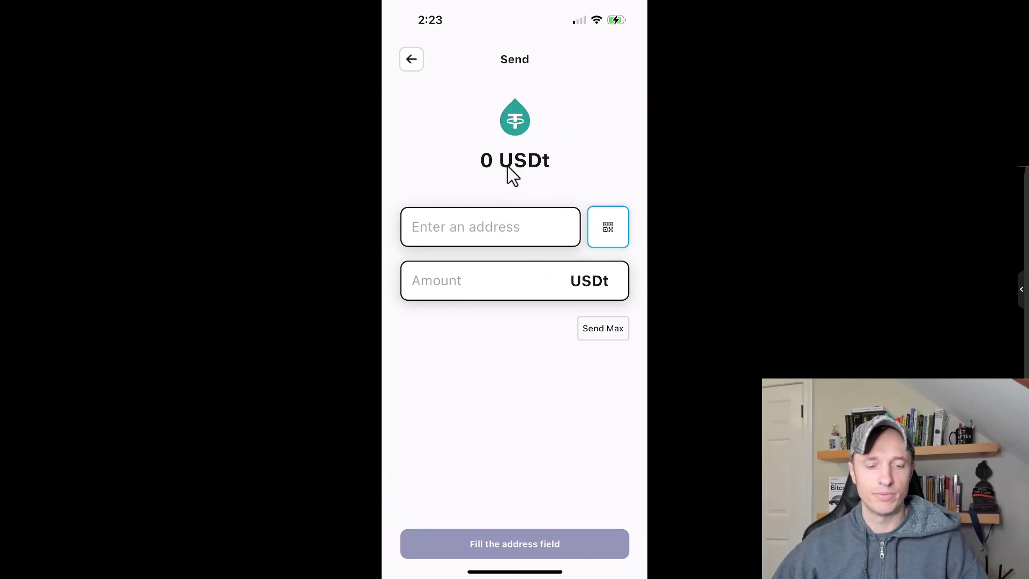
{"action": "key", "text": "Escape"}
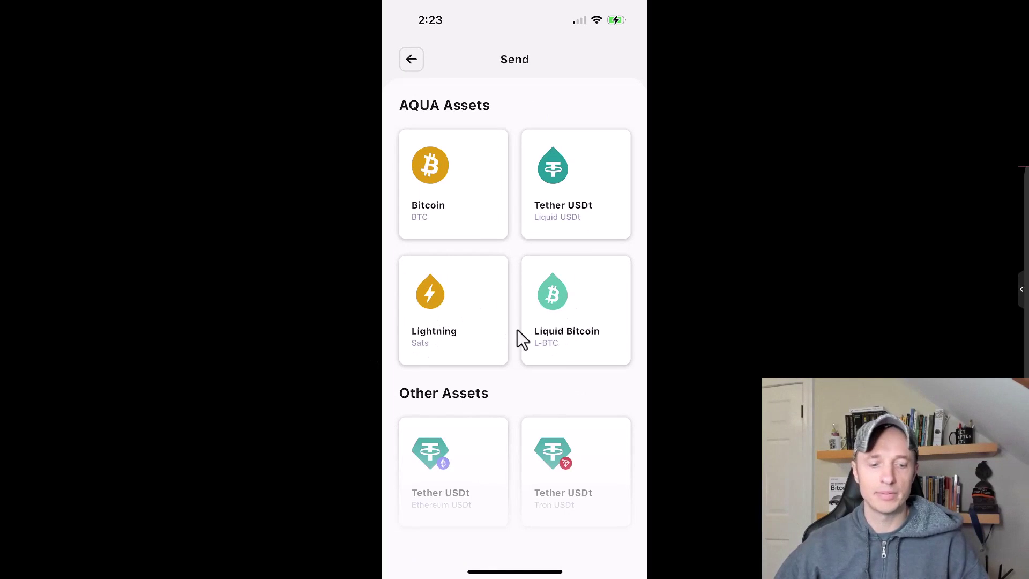
Preview the Lightning send form, then open the Liquid Bitcoin form with 0.0002212 L-BTC available
{"action": "left_click", "coordinate": [447, 324]}
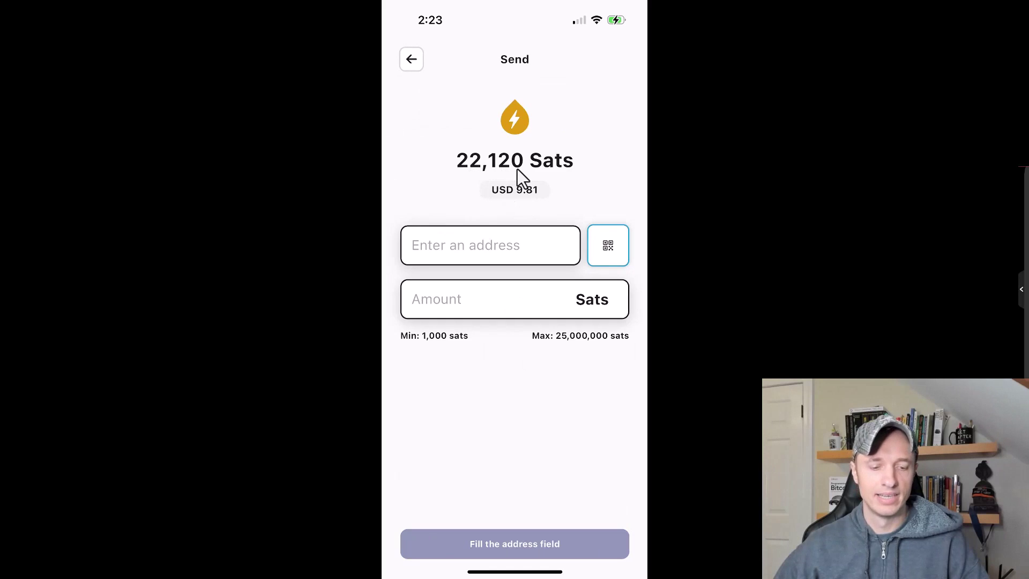
{"action": "scroll", "coordinate": [516, 172], "scroll_direction": "left", "scroll_amount": 3}
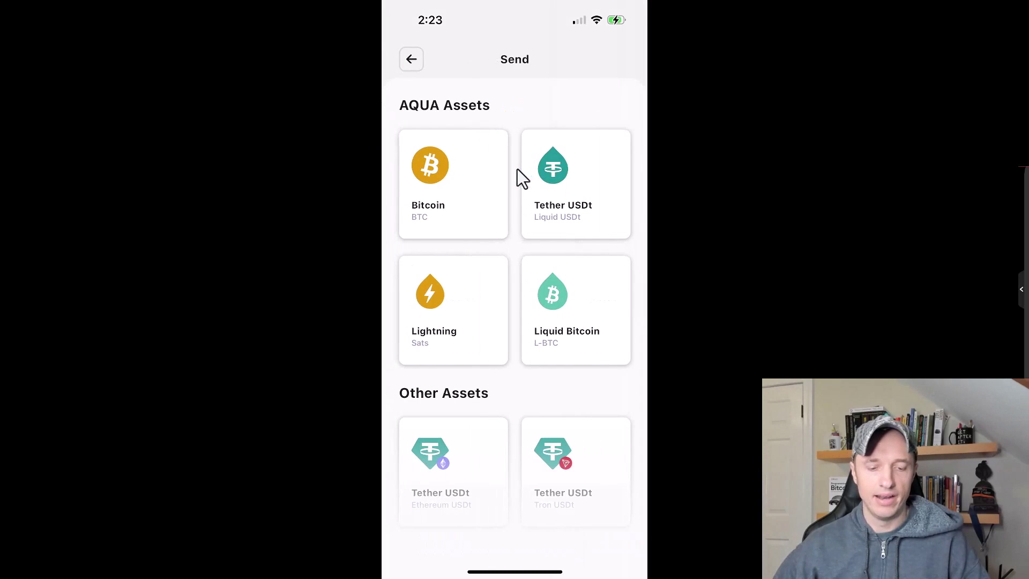
{"action": "left_click", "coordinate": [560, 320]}
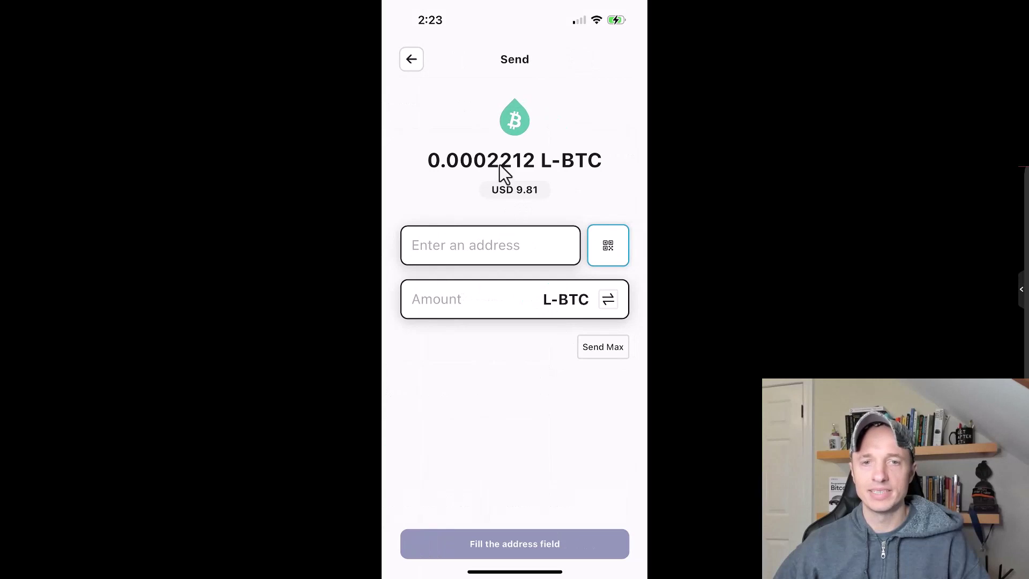
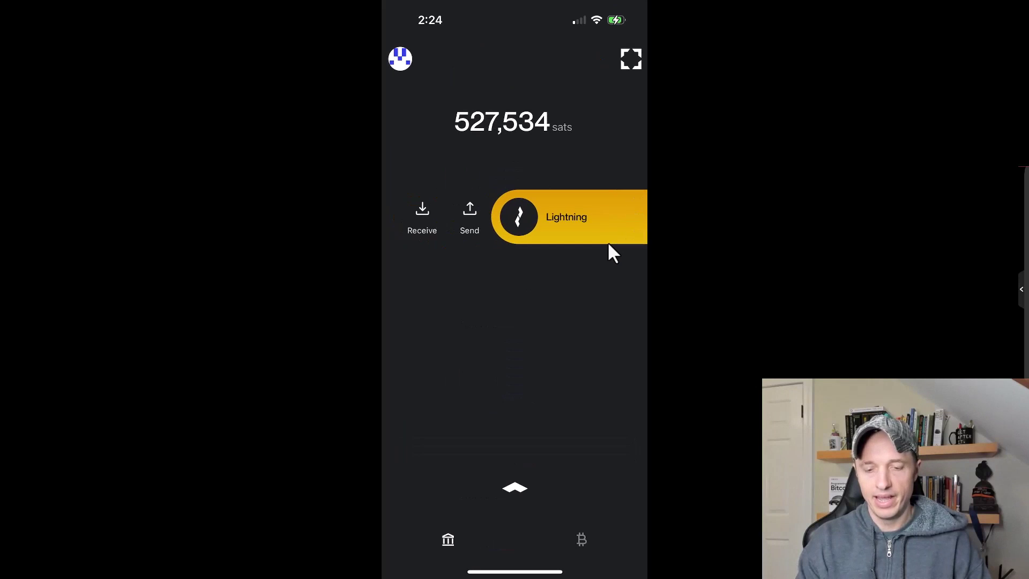
Create a 10,000-sat Lightning receive invoice in Zeus
{"action": "left_click", "coordinate": [420, 218]}
{"action": "left_click", "coordinate": [429, 181]}
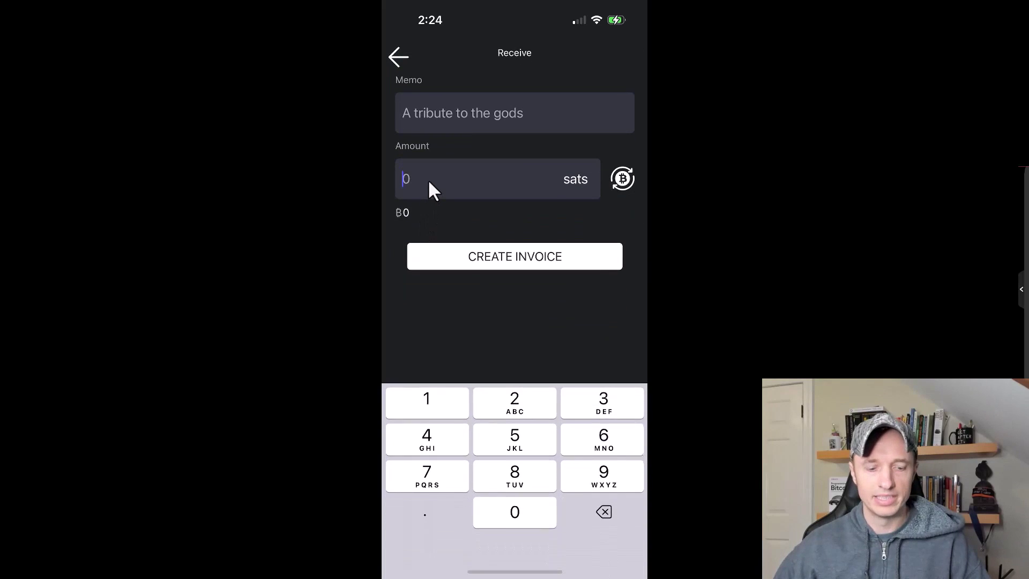
{"action": "type", "text": "10000"}
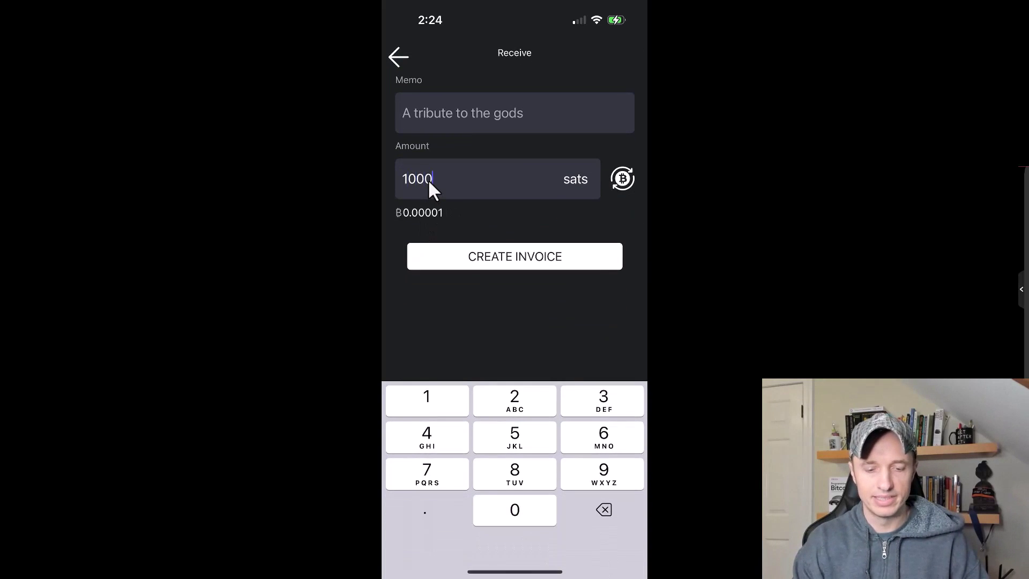
{"action": "left_click", "coordinate": [507, 258]}
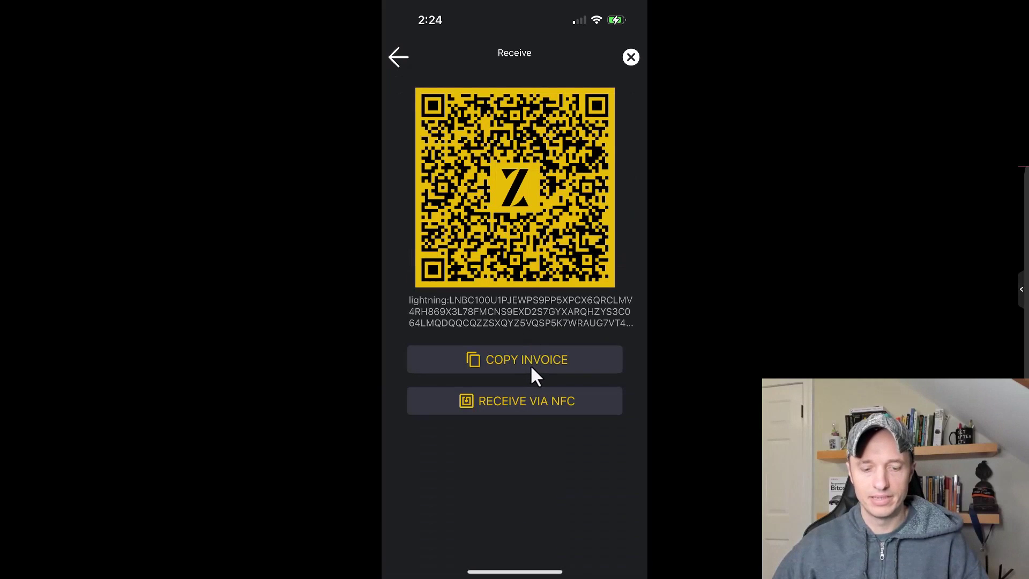
Copy the Zeus invoice and switch to AQUA's send screen
{"action": "left_click", "coordinate": [531, 367]}
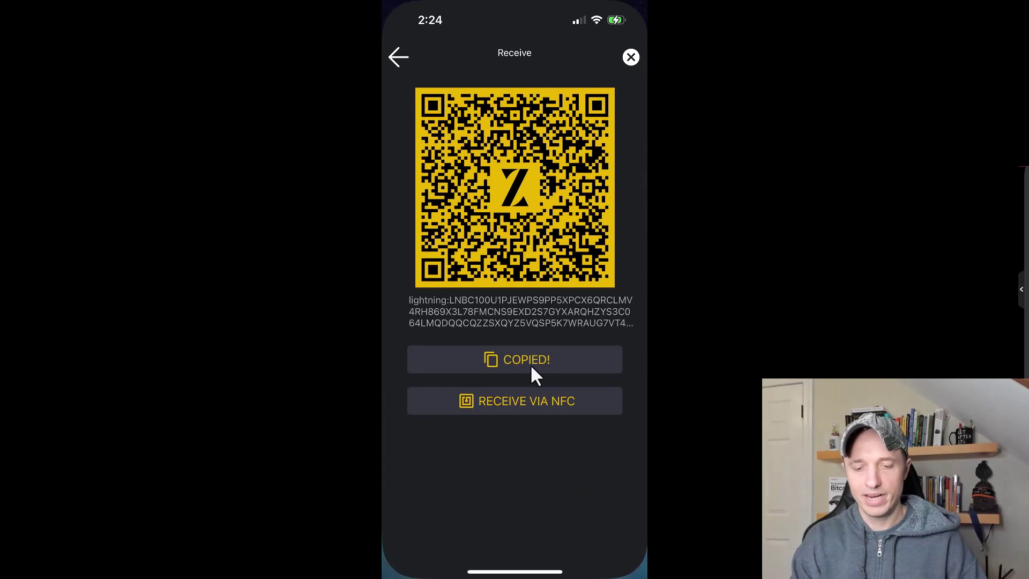
{"action": "key", "text": "super+2"}
{"action": "left_click", "coordinate": [531, 370]}
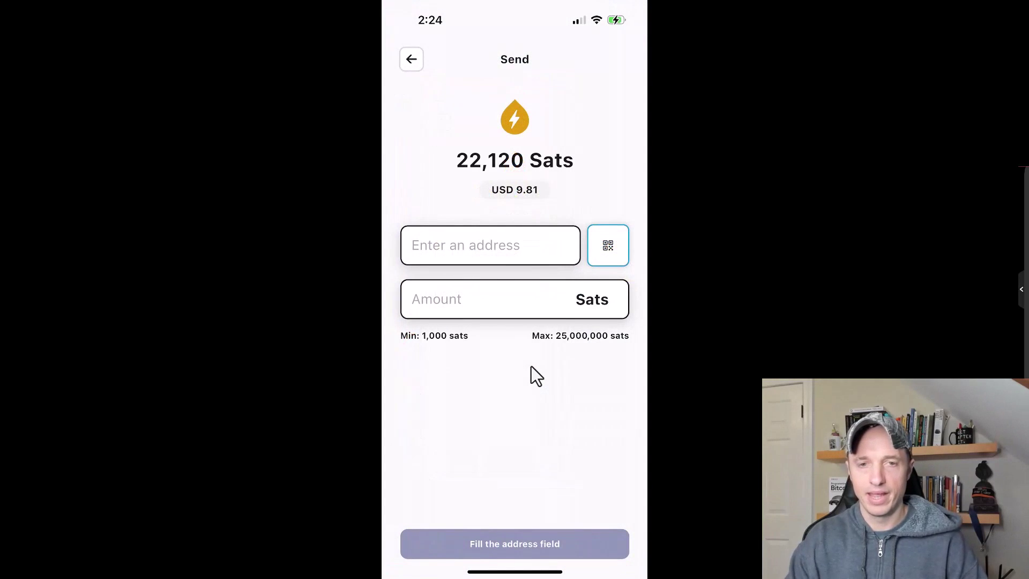
Paste the Zeus invoice as the address and review the 10,426-sat total with 426-sat fee
{"action": "left_click", "coordinate": [481, 249]}
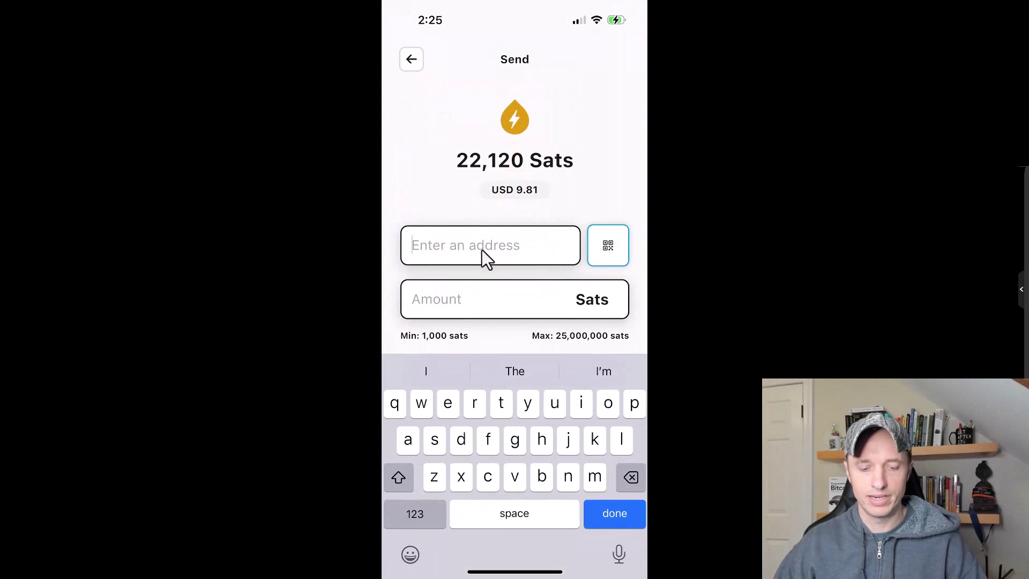
{"action": "key", "text": "super+v"}
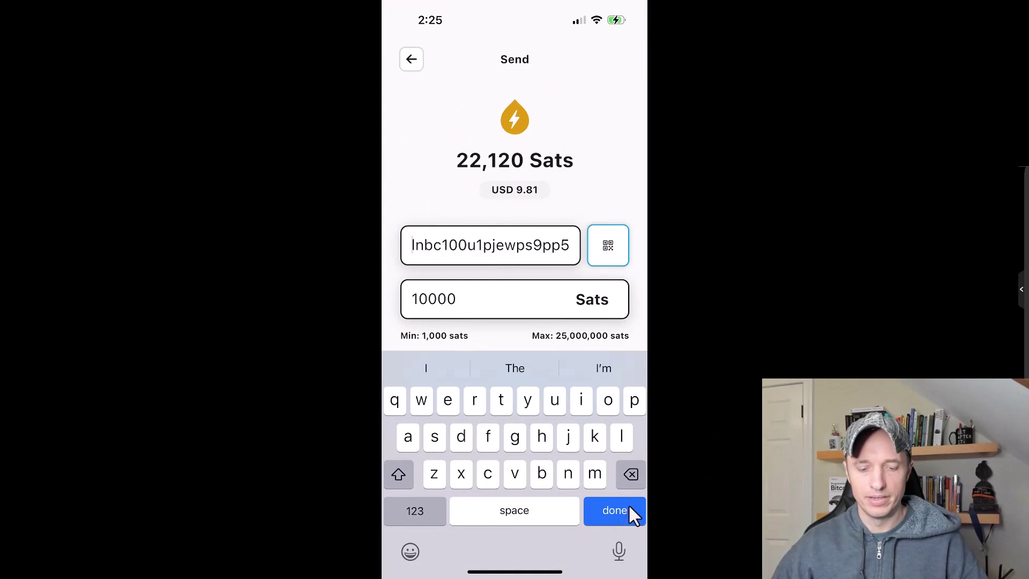
{"action": "left_click", "coordinate": [627, 509]}
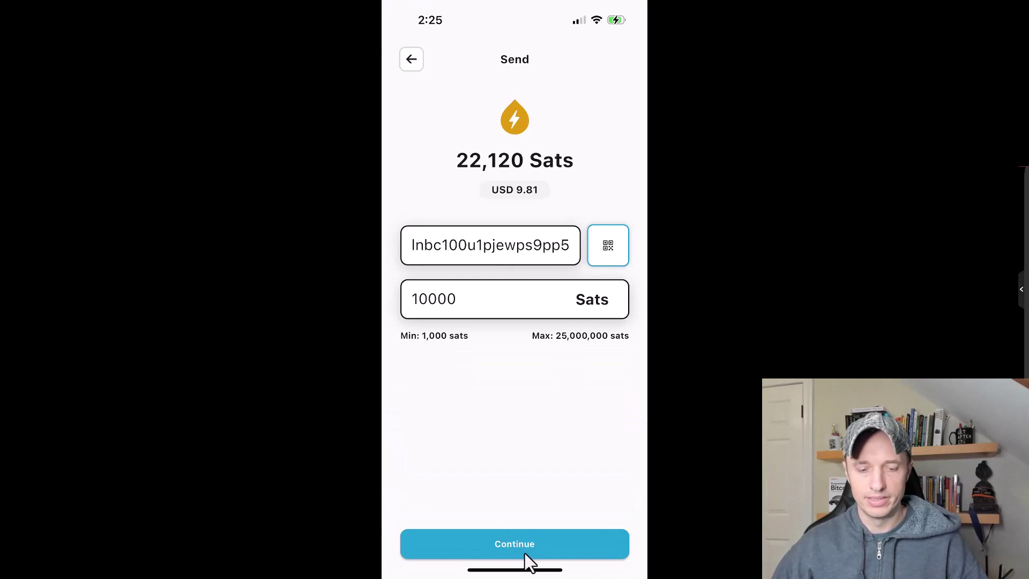
{"action": "left_click", "coordinate": [524, 551]}
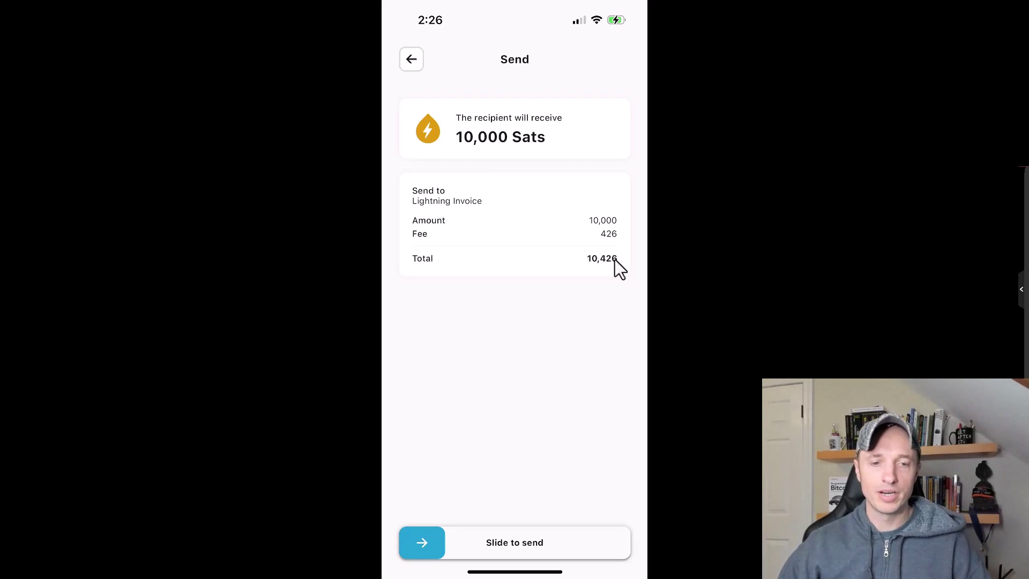
Send the 10,000 sats, verify receipt in Zeus, and return to AQUA home showing 0.00011694
{"action": "left_click_drag", "start_coordinate": [448, 539], "coordinate": [529, 414]}
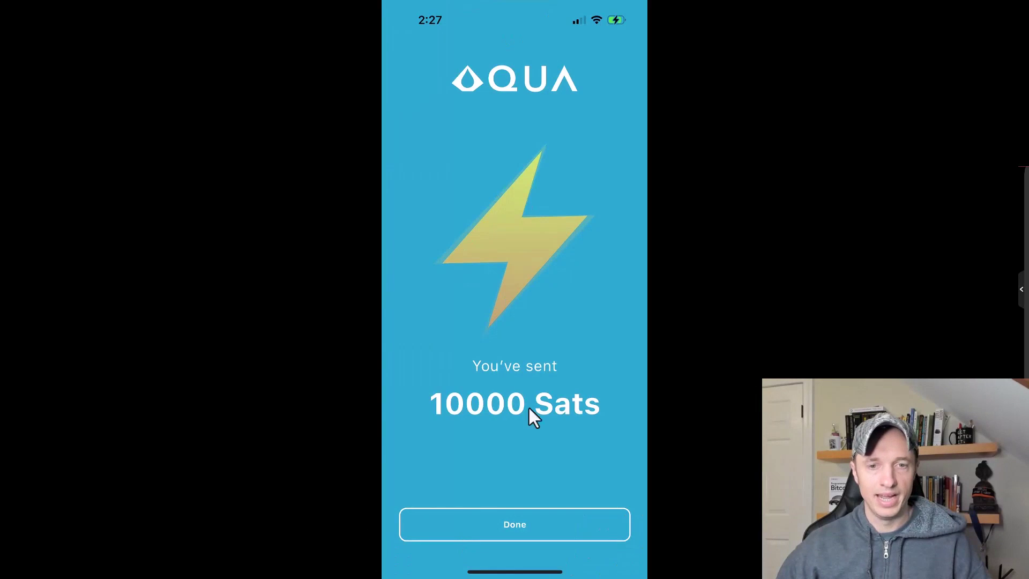
{"action": "key", "text": "super+2"}
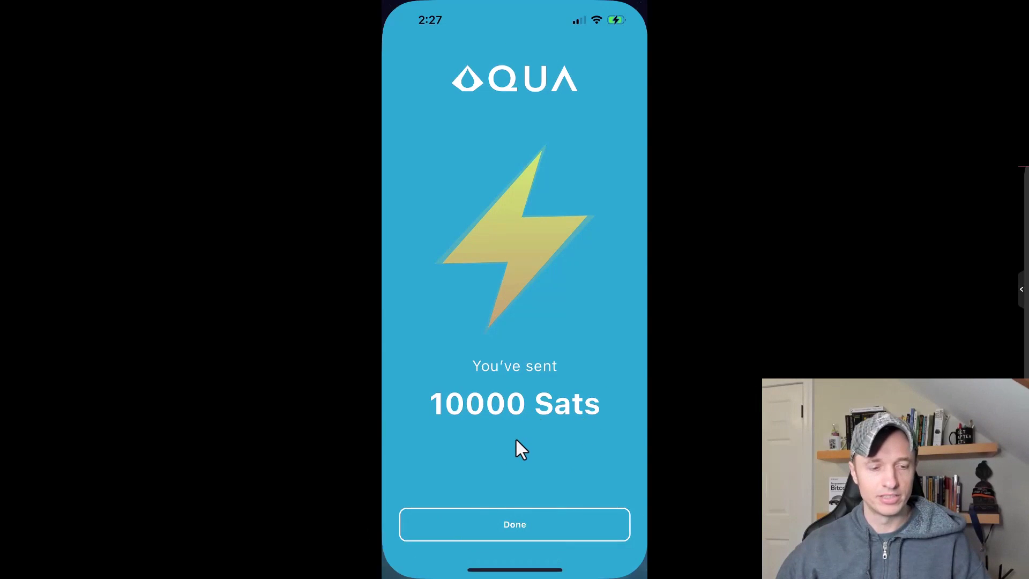
{"action": "left_click", "coordinate": [516, 437]}
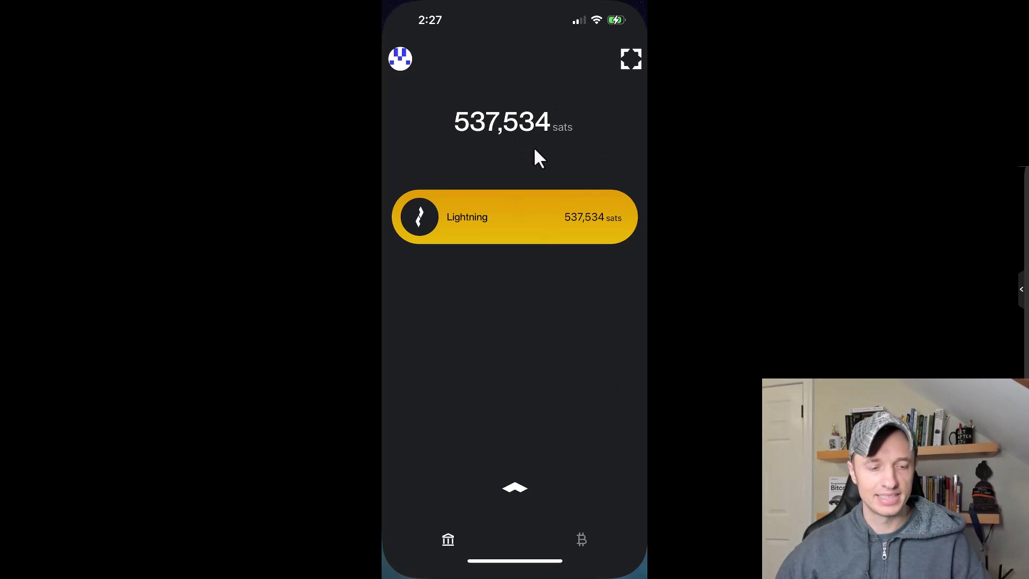
{"action": "left_click", "coordinate": [528, 192]}
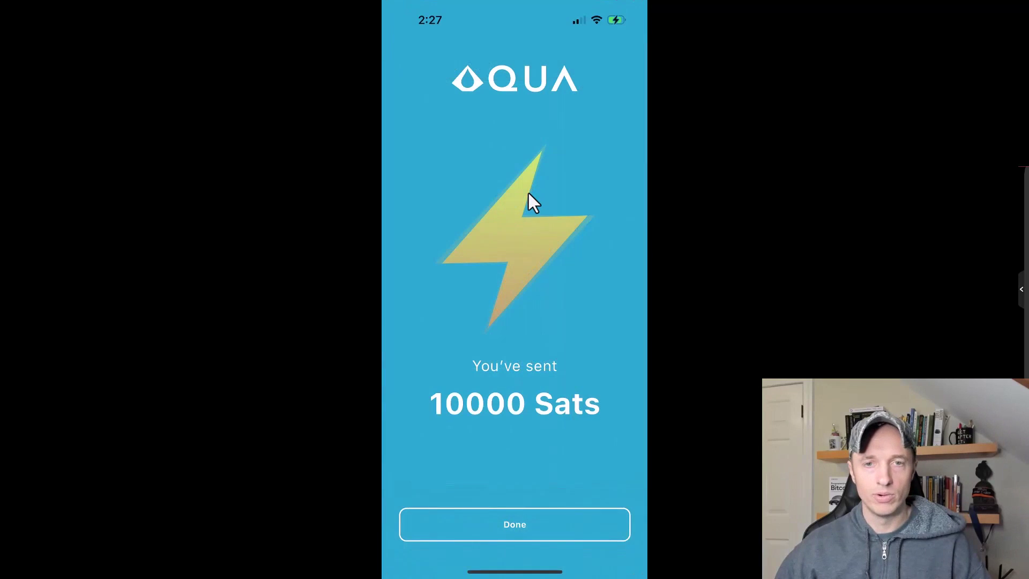
{"action": "left_click", "coordinate": [538, 531]}
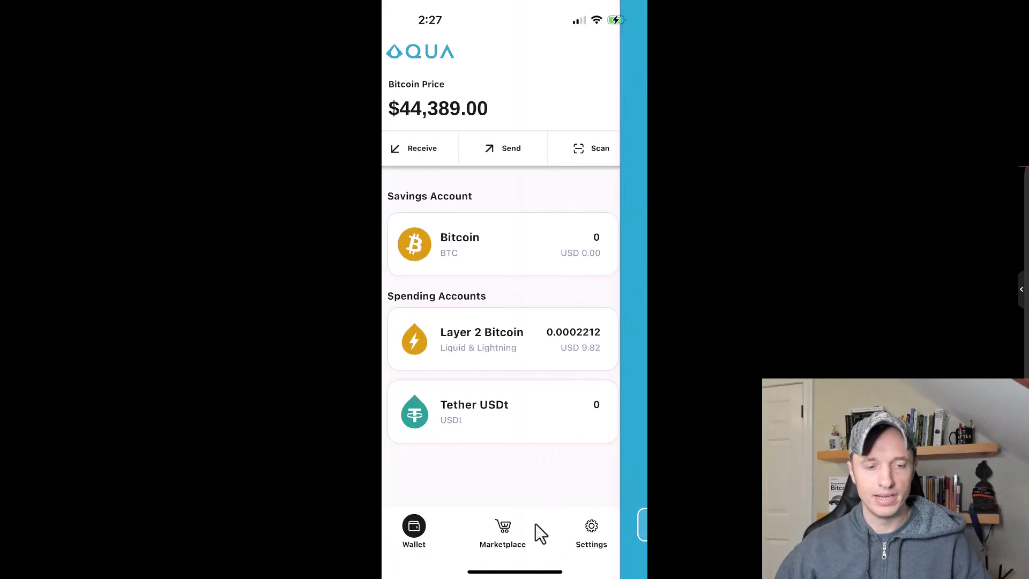
Open a Liquid Bitcoin (L-BTC) send form from Layer 2 Bitcoin, then switch to SideSwap
{"action": "left_click", "coordinate": [590, 351]}
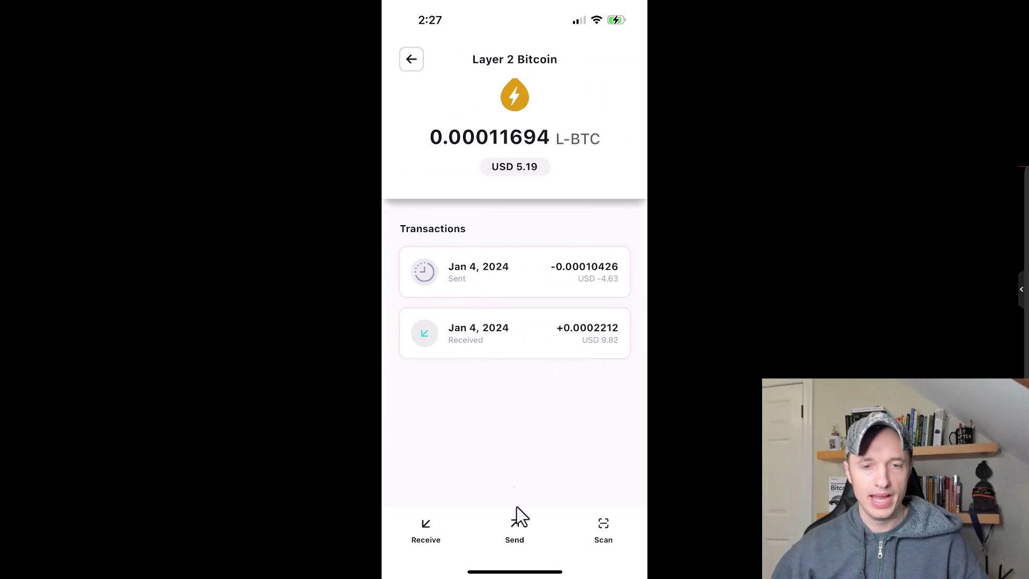
{"action": "left_click", "coordinate": [515, 537]}
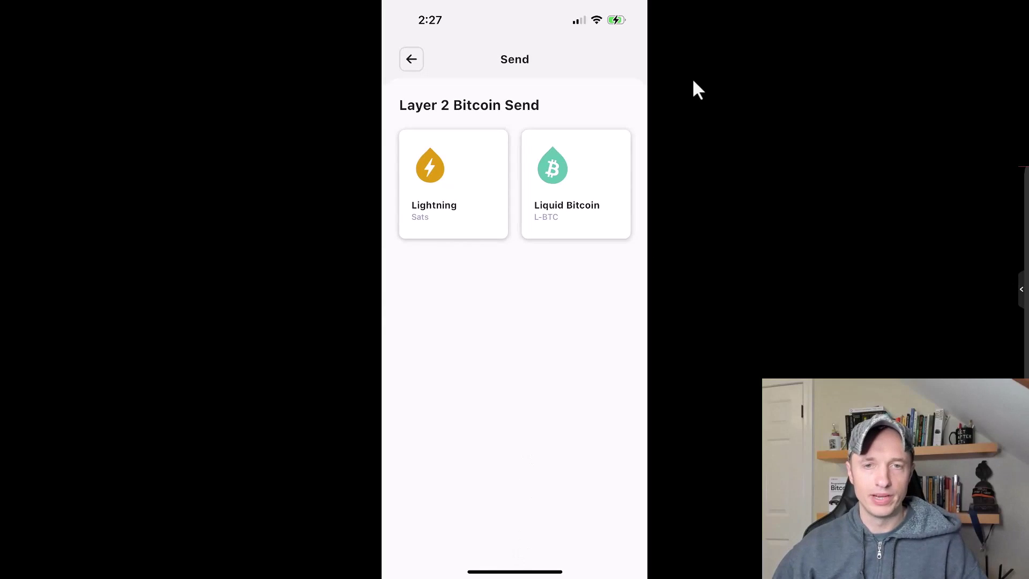
{"action": "left_click", "coordinate": [590, 202]}
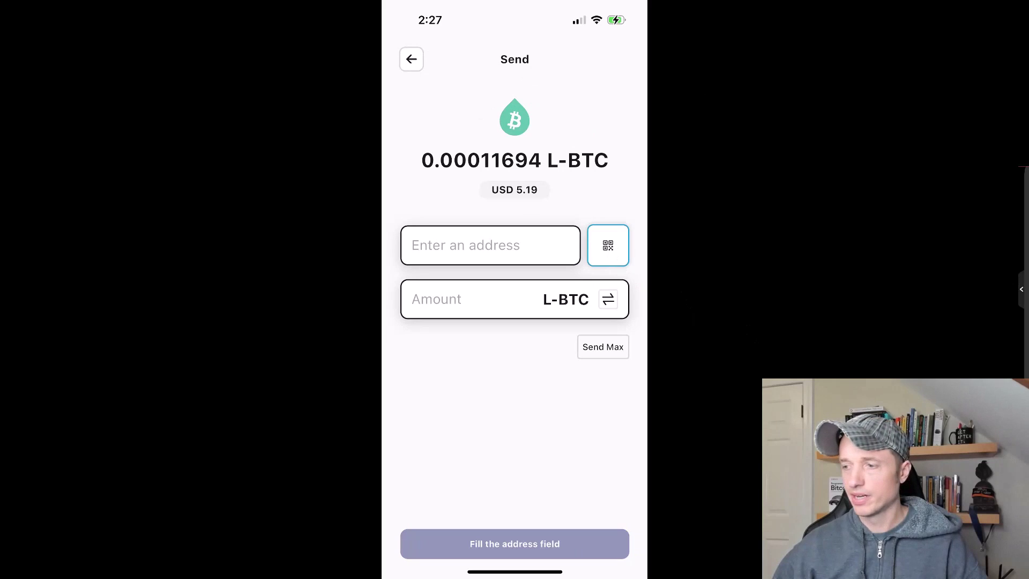
{"action": "key", "text": "alt+Tab"}
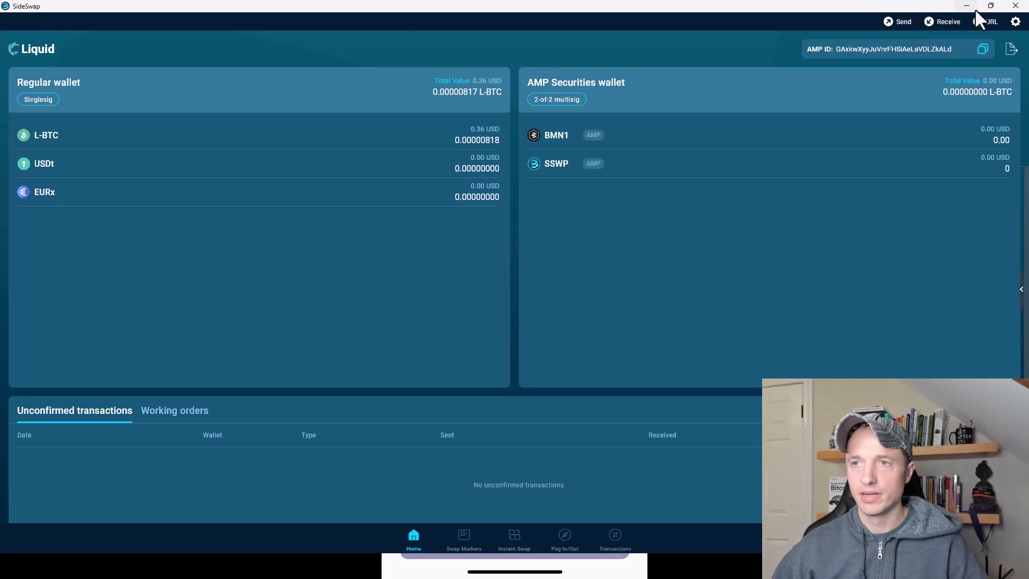
Place the SideSwap window beside the phone and generate a regular-wallet receiving address
{"action": "left_click", "coordinate": [990, 6]}
{"action": "left_click_drag", "start_coordinate": [635, 42], "coordinate": [325, 82]}
{"action": "left_click", "coordinate": [411, 98]}
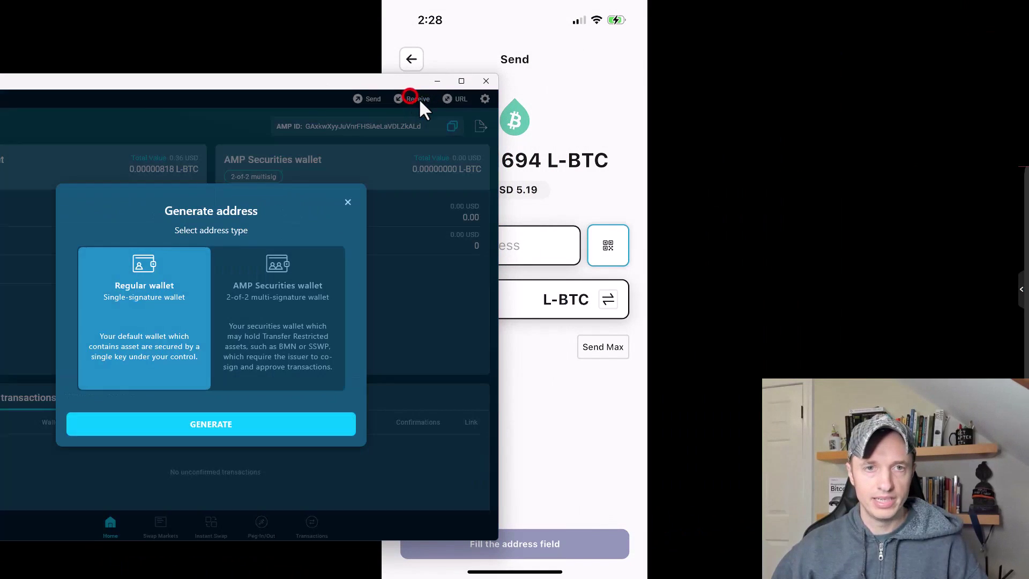
{"action": "left_click", "coordinate": [238, 422]}
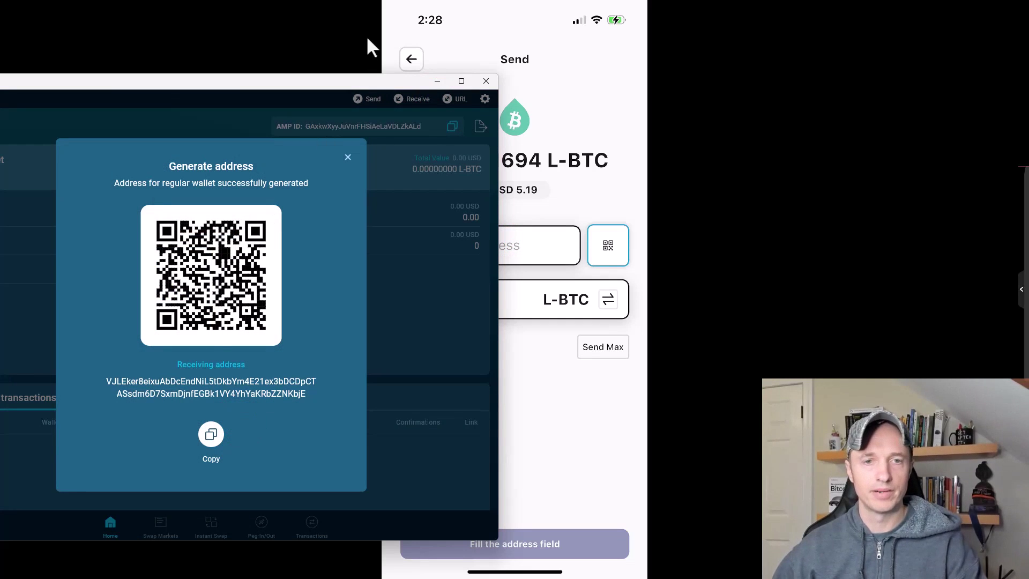
Scan the SideSwap address QR code in AQUA and fill in the maximum 0.00011694 L-BTC
{"action": "left_click", "coordinate": [609, 252]}
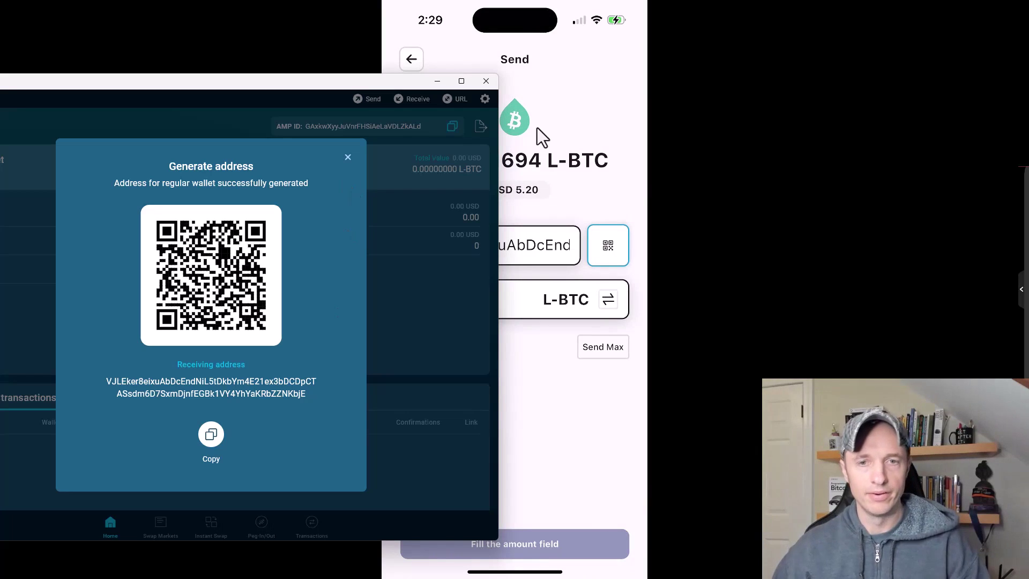
{"action": "left_click", "coordinate": [829, 98]}
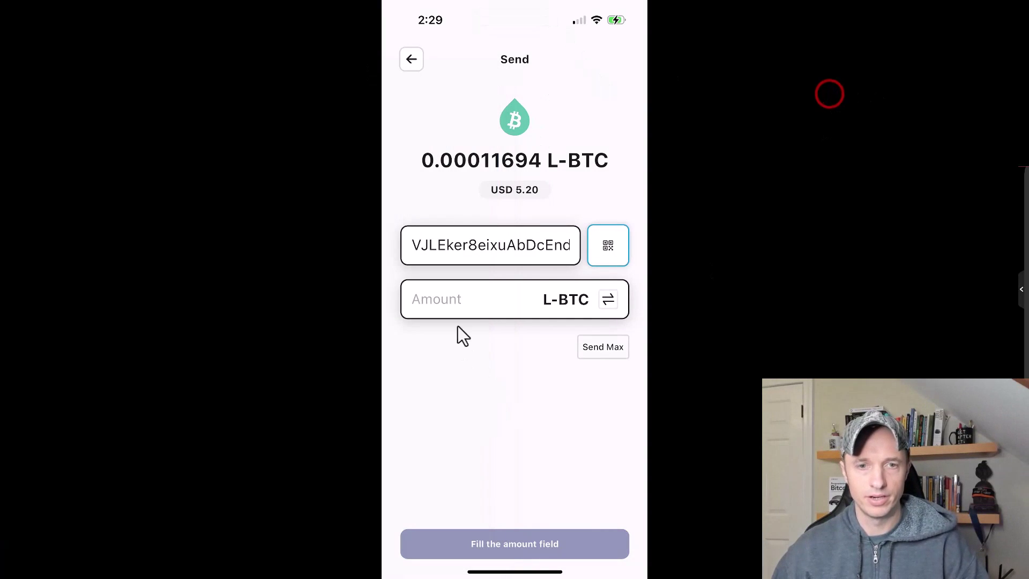
{"action": "left_click", "coordinate": [610, 349]}
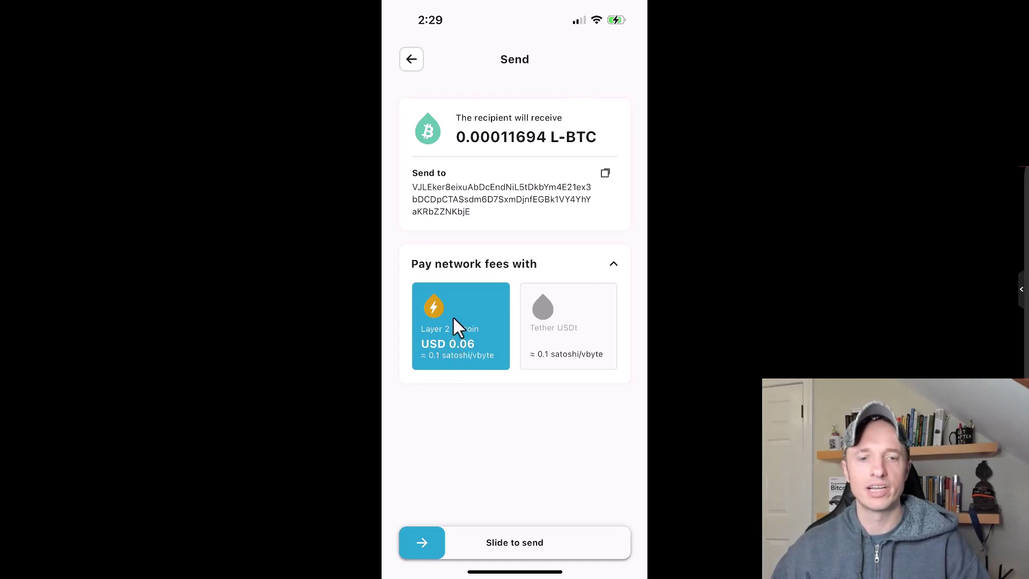
Send all 0.00011694 L-BTC to SideSwap with the USD 0.06 fee from Layer 2 Bitcoin
{"action": "left_click_drag", "start_coordinate": [433, 538], "coordinate": [586, 540]}
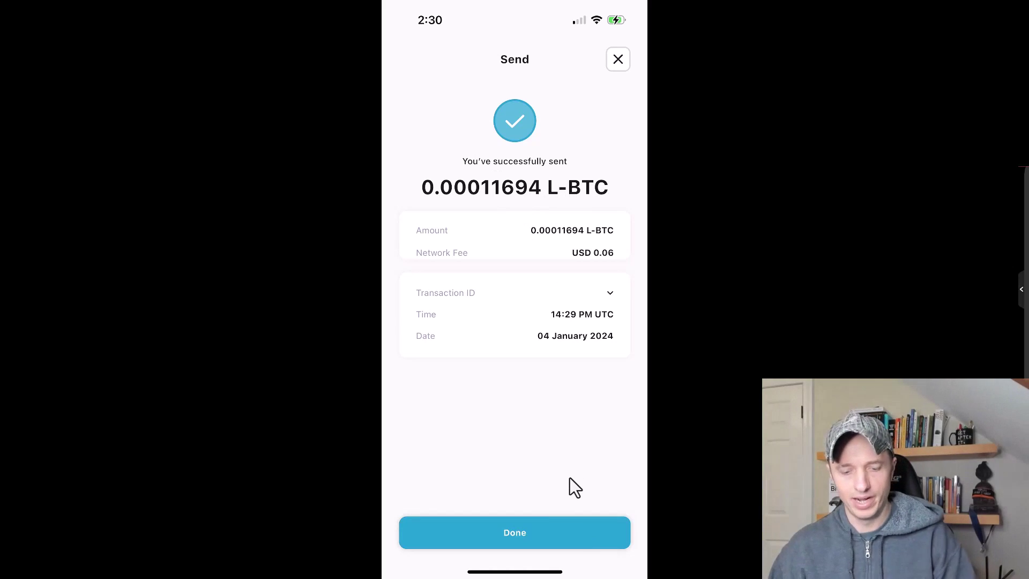
{"action": "key", "text": "alt+Tab"}
Close SideSwap's address dialog and check the incoming 0.00011556 L-BTC transaction
{"action": "left_click", "coordinate": [423, 238]}
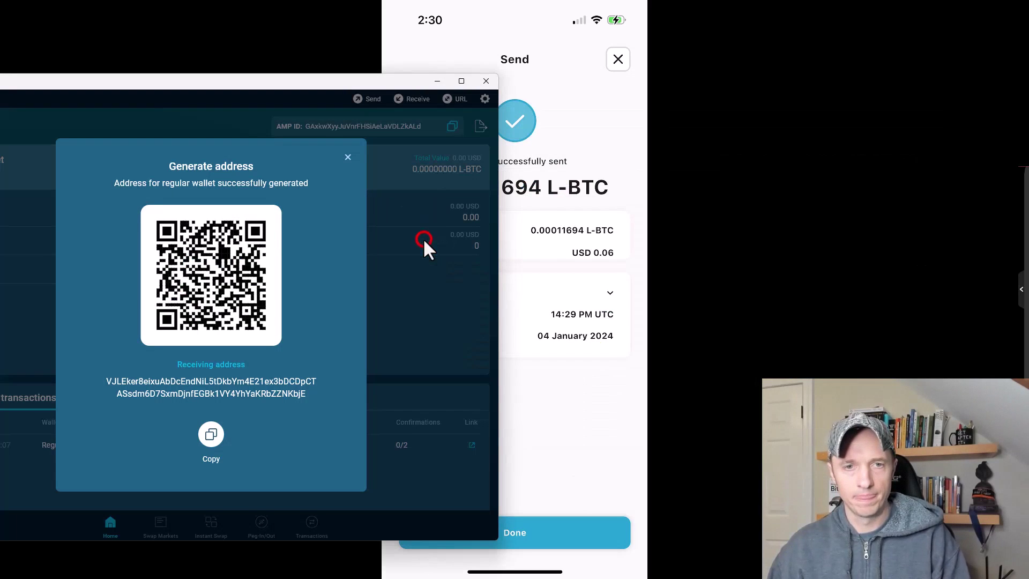
{"action": "left_click", "coordinate": [348, 158]}
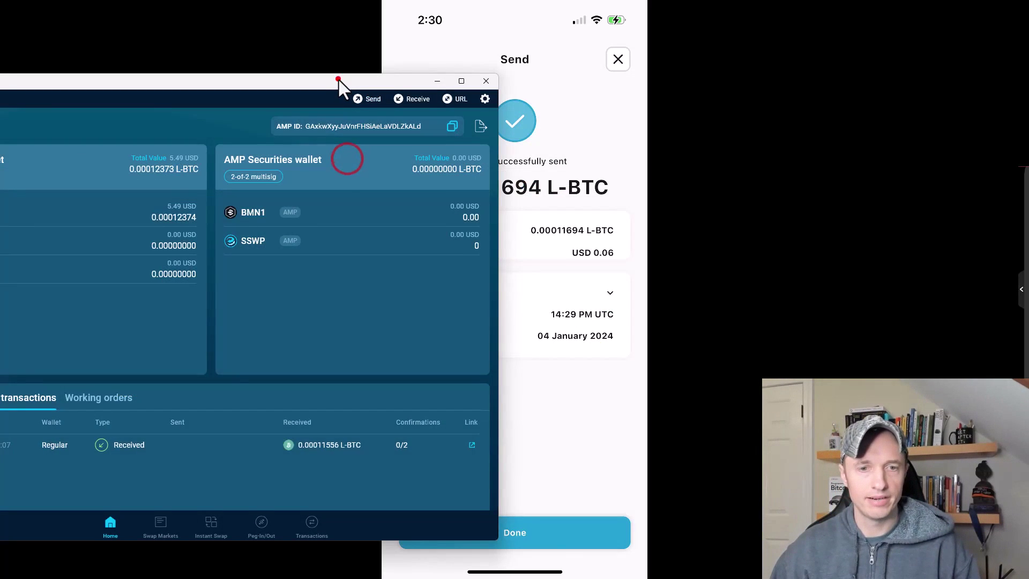
{"action": "left_click_drag", "start_coordinate": [340, 80], "coordinate": [601, 19]}
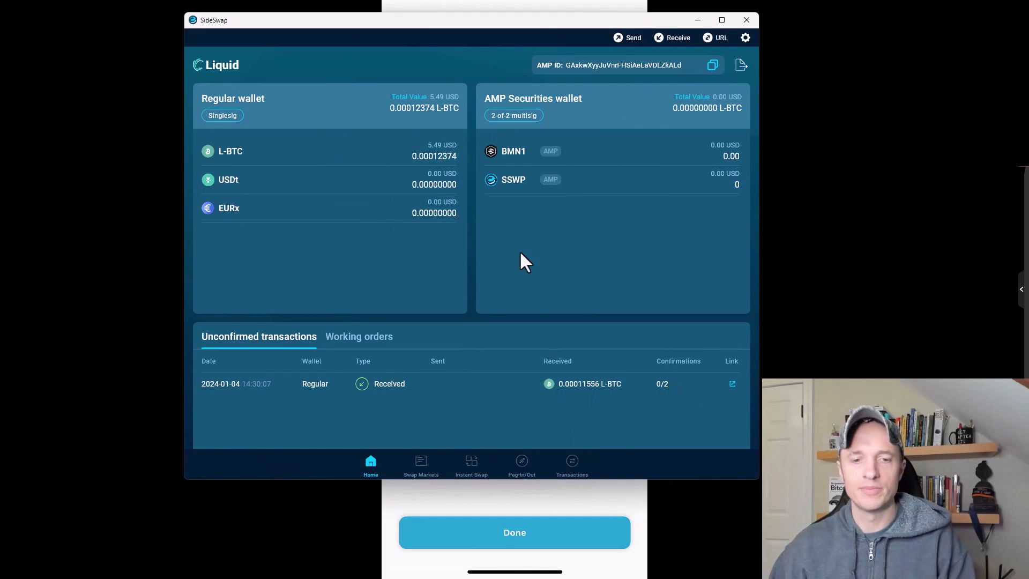
Minimise the browser and SideSwap, then close AQUA's success screen with Layer 2 balance at 0
{"action": "key", "text": "alt+Tab"}
{"action": "key", "text": "alt+Tab"}
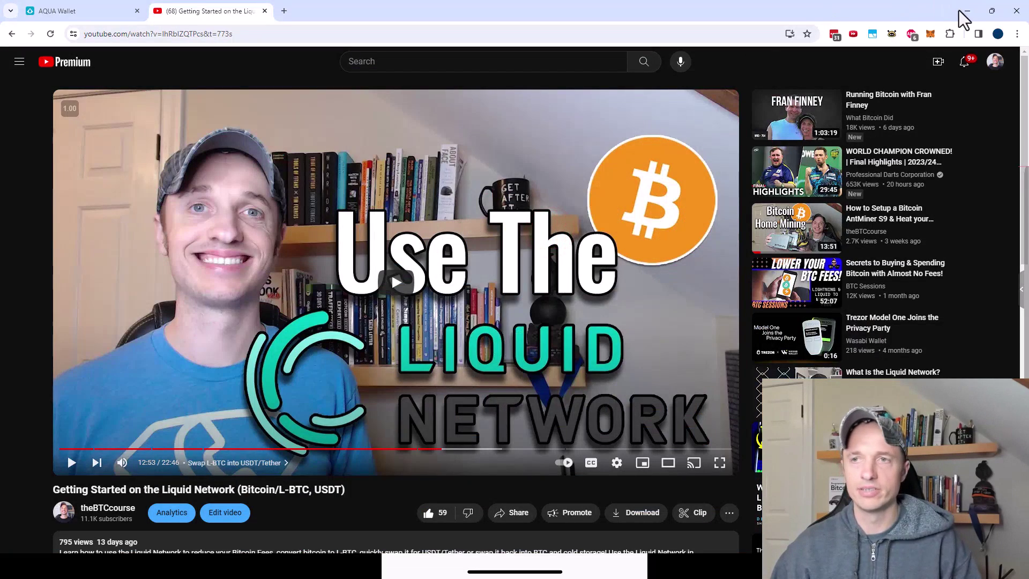
{"action": "left_click", "coordinate": [967, 11]}
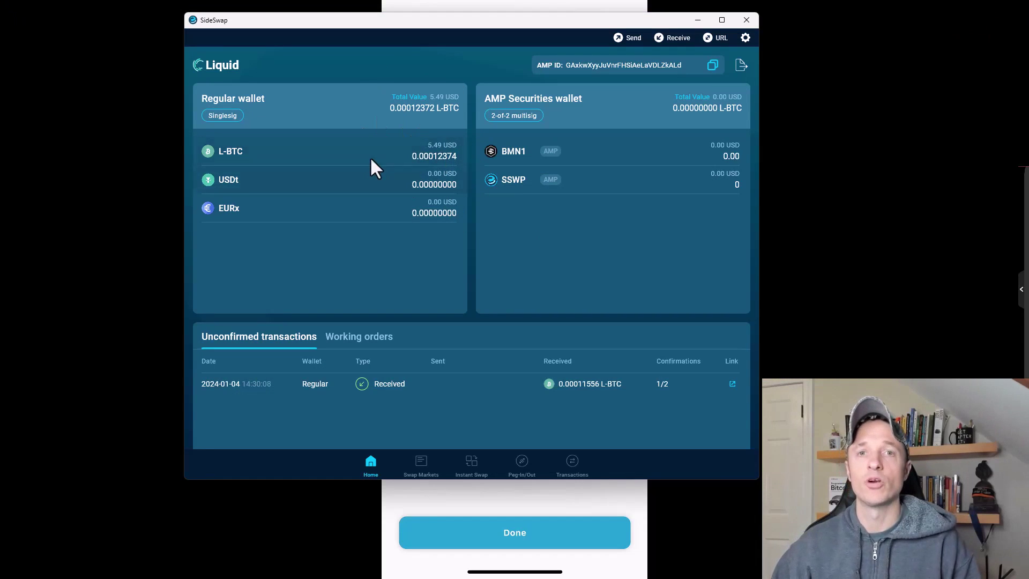
{"action": "left_click", "coordinate": [697, 21]}
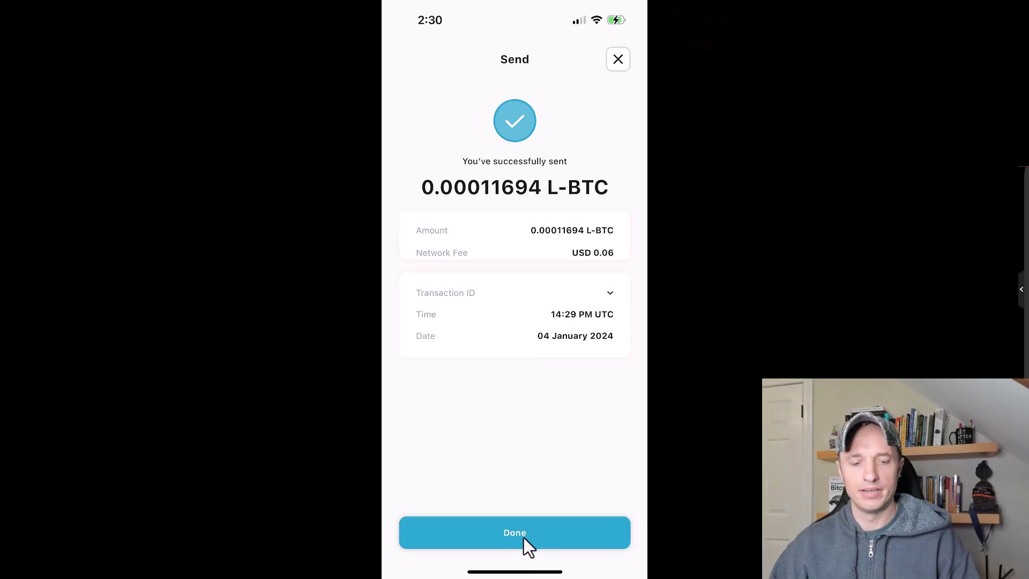
{"action": "left_click", "coordinate": [523, 539]}
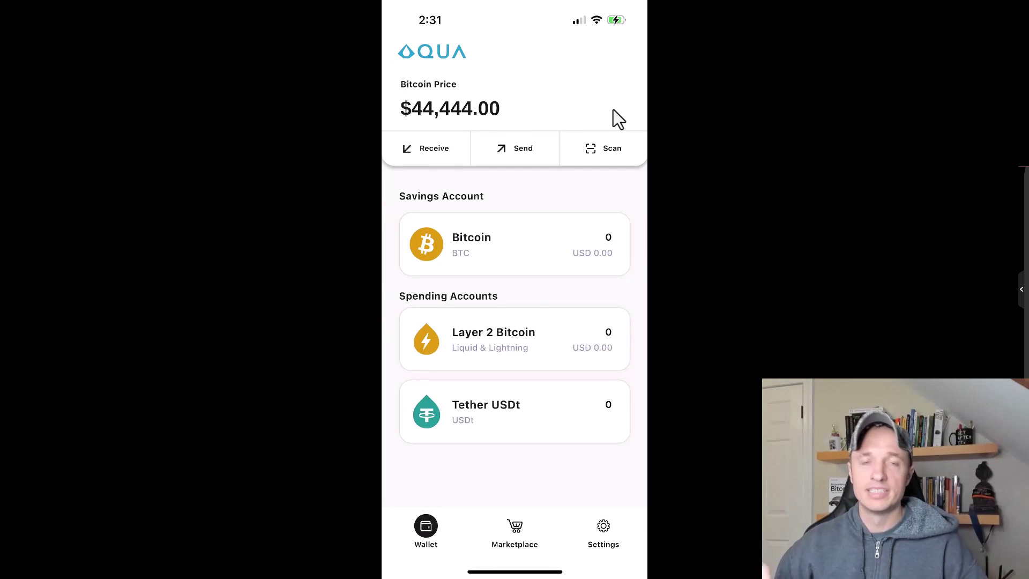